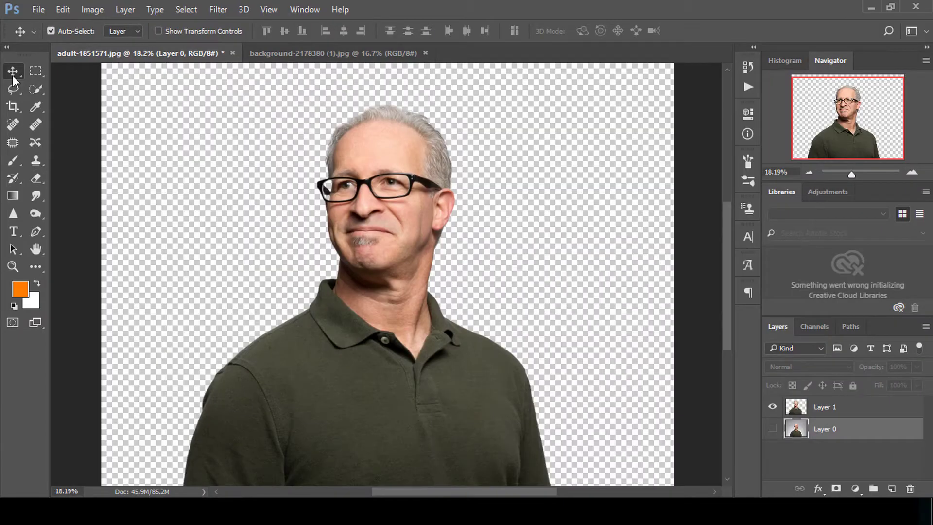
- Drag the bokeh night-lights photo into the portrait as Layer 2 and nudge it slightly left and up
click(249, 54)
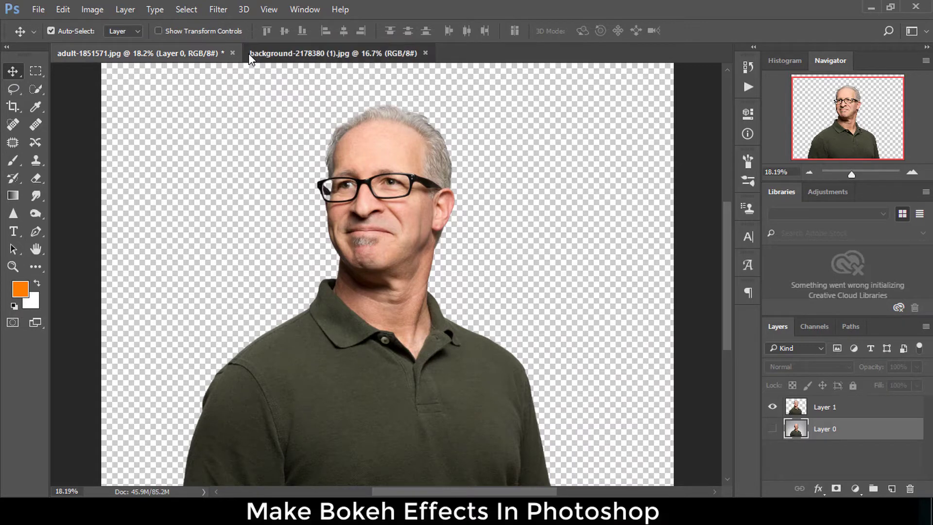
mouse_move(276, 159)
mouse_down()
mouse_move(278, 192)
mouse_move(264, 168)
mouse_up()
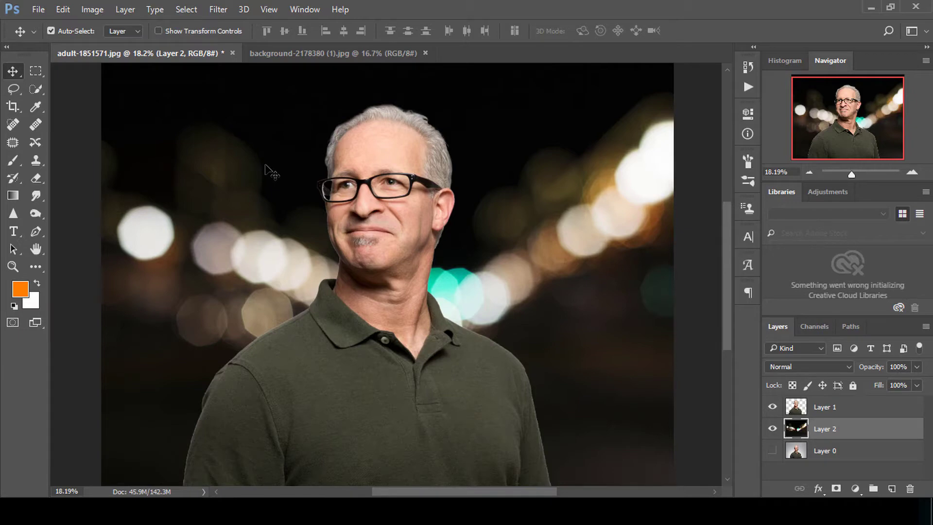
mouse_move(250, 180)
mouse_down()
mouse_move(187, 187)
mouse_move(244, 196)
mouse_move(378, 187)
mouse_move(235, 193)
mouse_up()
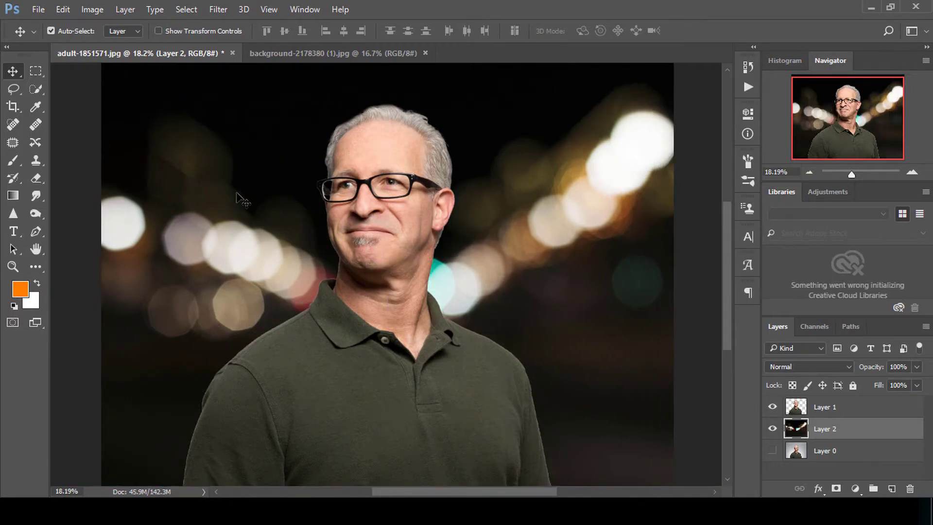
- Add a new empty layer above the man's Layer 1 and clip it to him
click(820, 410)
click(893, 489)
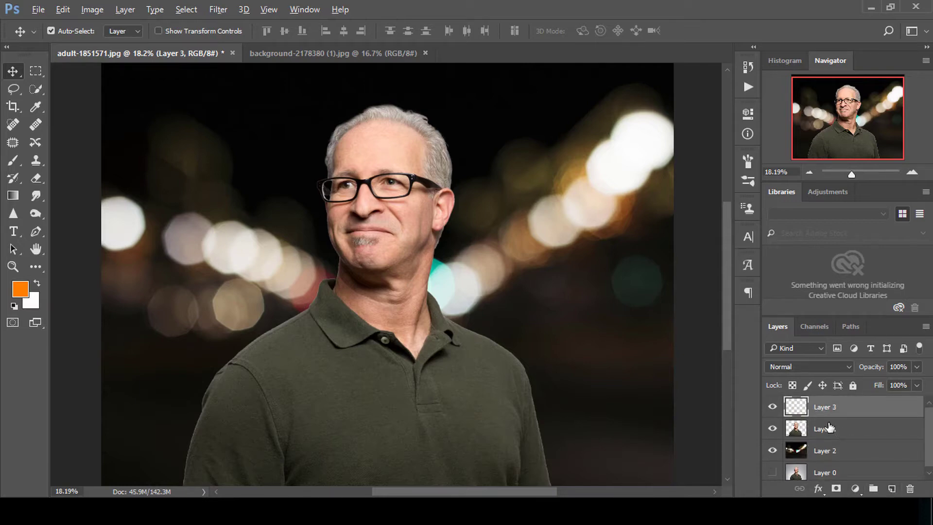
alt+click(824, 414)
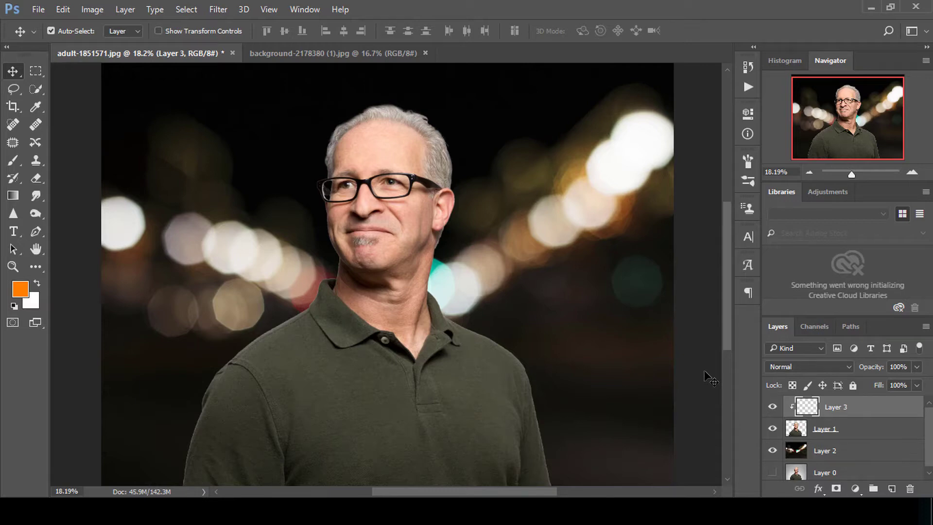
- Fill the clipped layer with 50% gray and set its blend mode to Overlay
key(shift+F5)
key(Return)
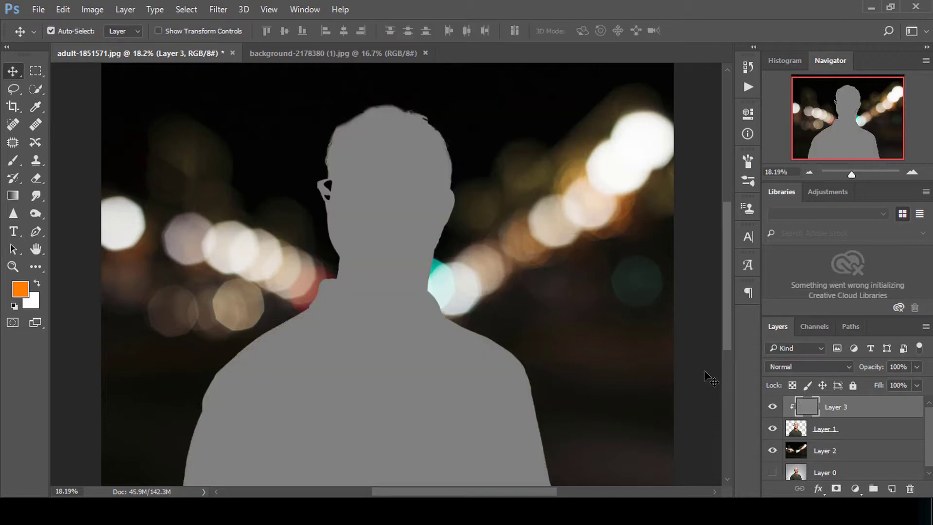
click(800, 367)
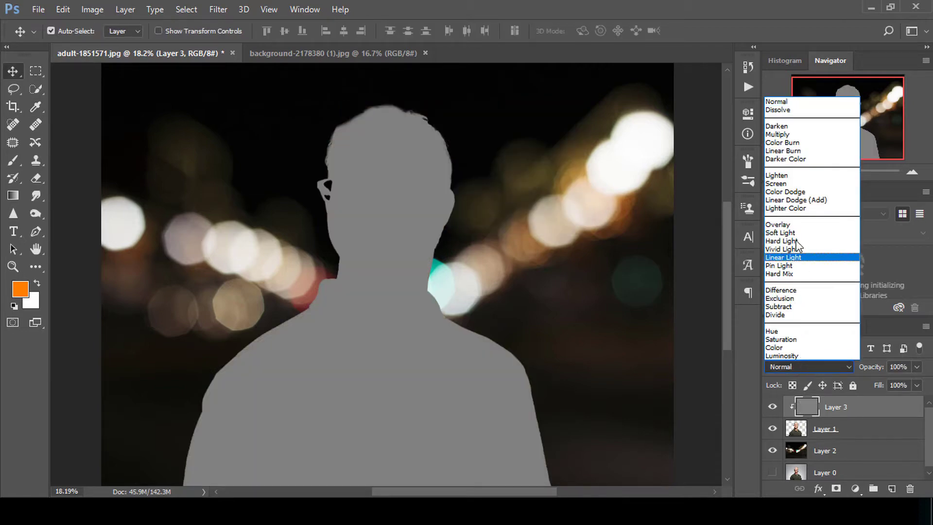
click(793, 226)
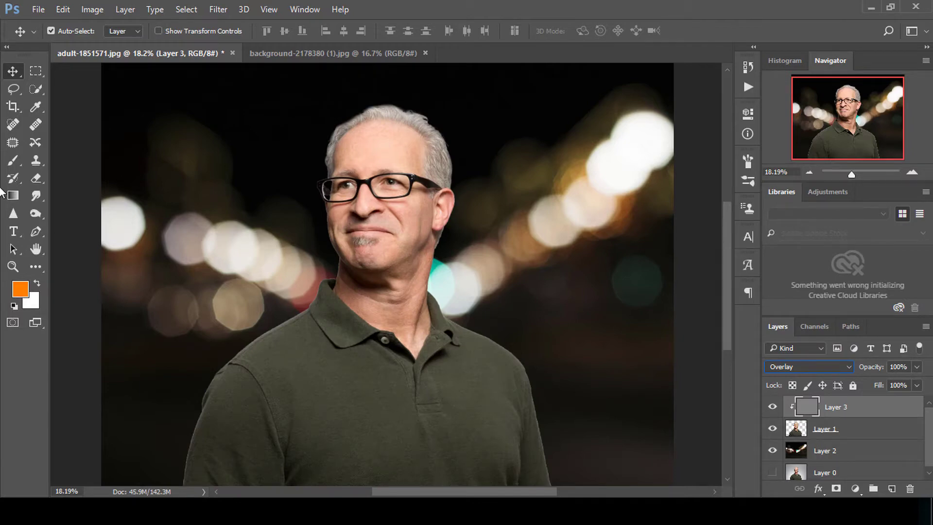
- Select the Dodge tool (Midtones, 63% exposure) and size its brush for the neck
click(14, 163)
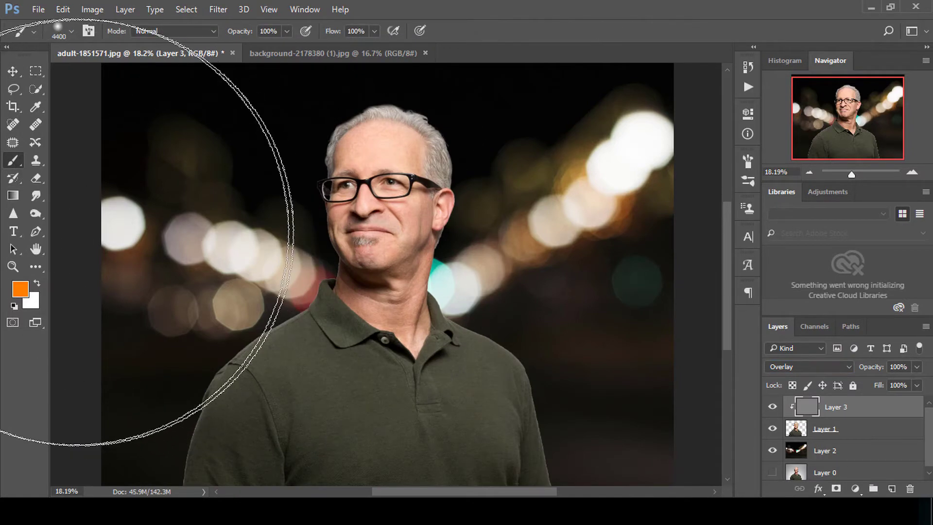
click(36, 213)
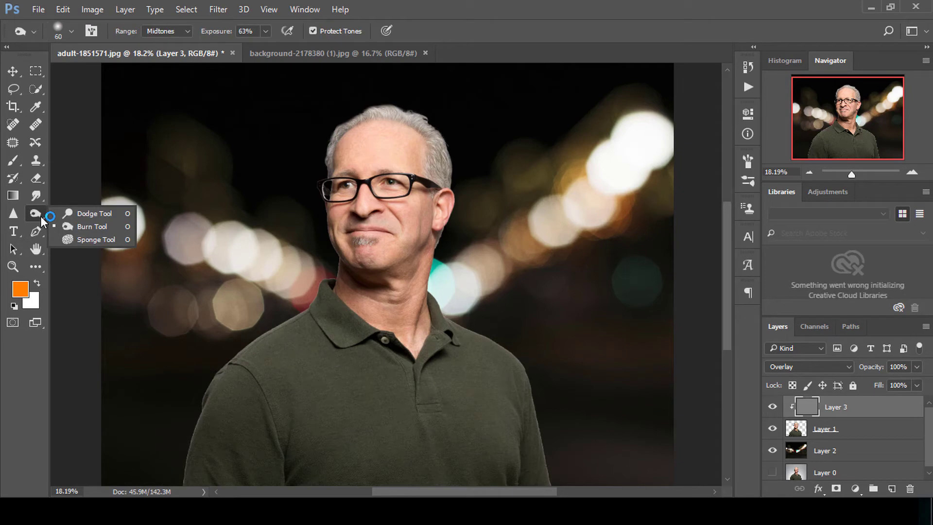
click(92, 213)
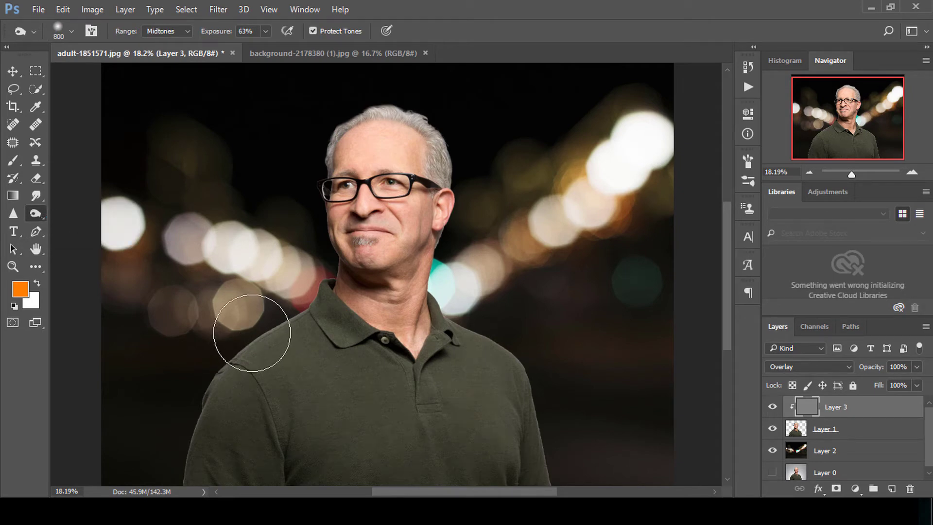
key(bracketleft)
key(bracketleft)
key(bracketleft)
scroll(229, 343, up, 3)
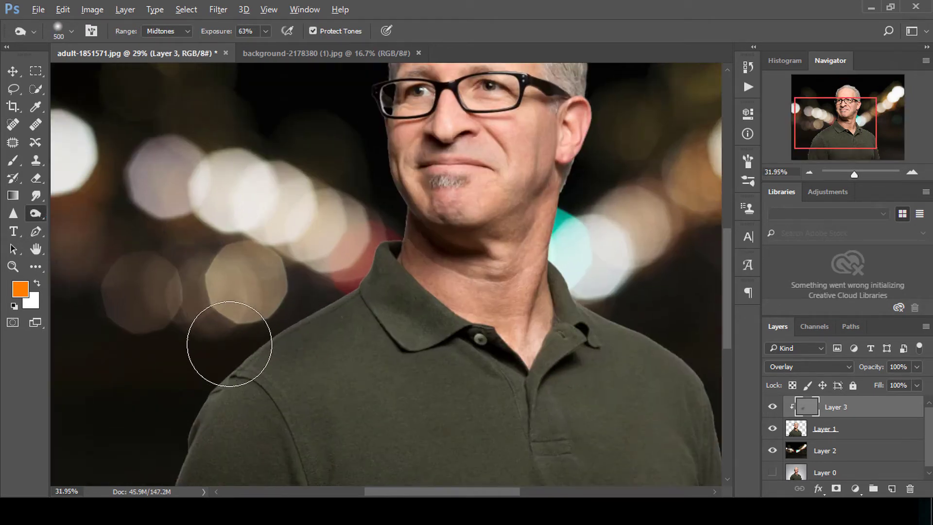
scroll(229, 344, up, 1)
key(bracketleft)
key(bracketleft)
key(bracketleft)
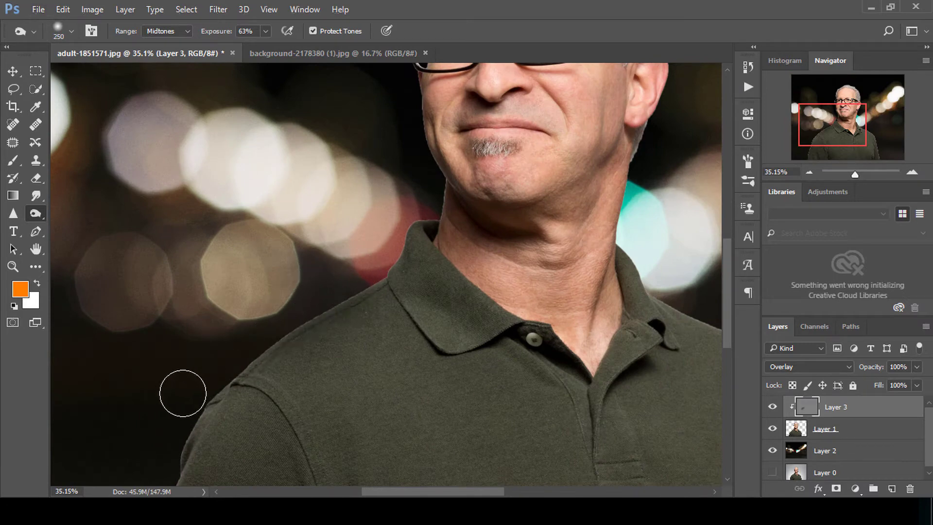
scroll(200, 386, down, 4)
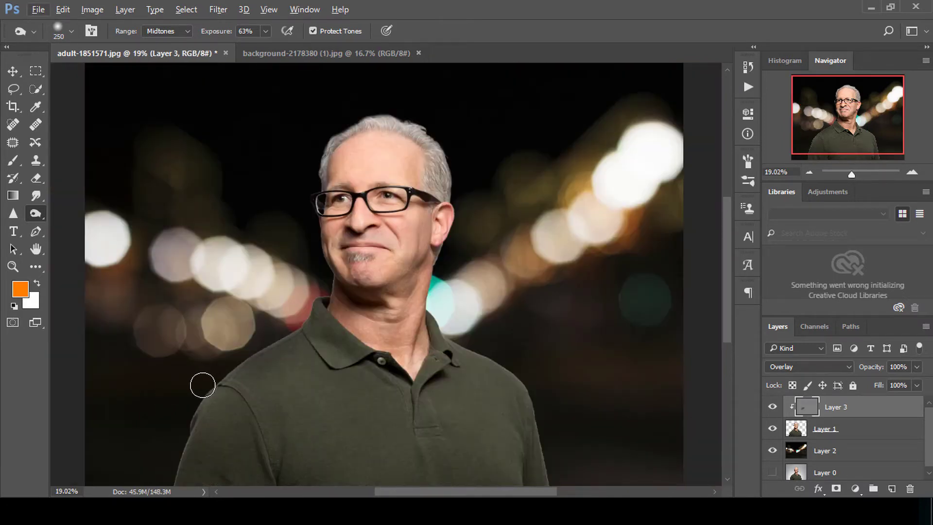
scroll(198, 434, up, 3)
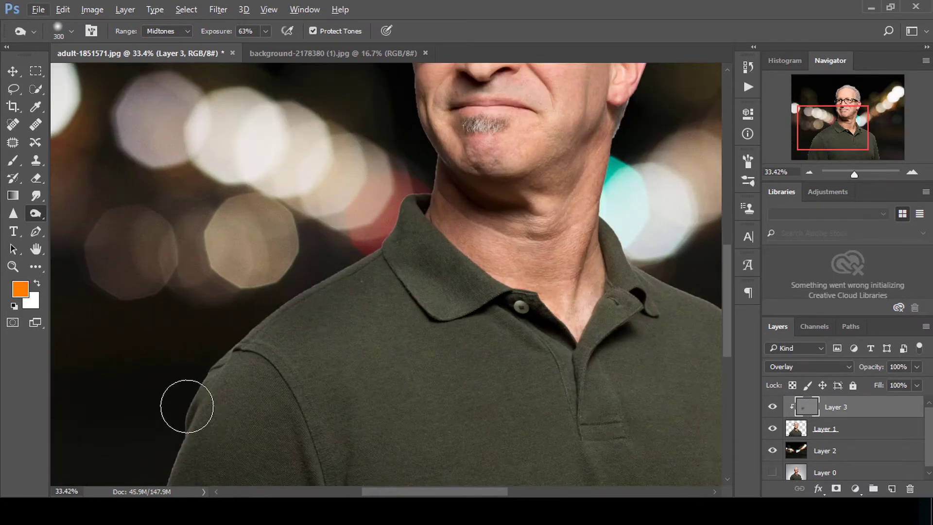
key(bracketright)
key(bracketright)
key(bracketright)
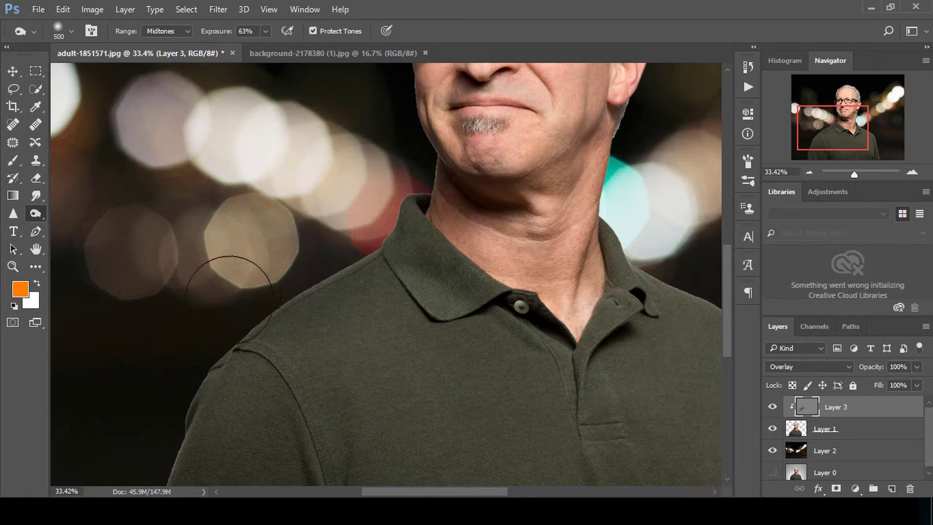
scroll(138, 354, down, 3)
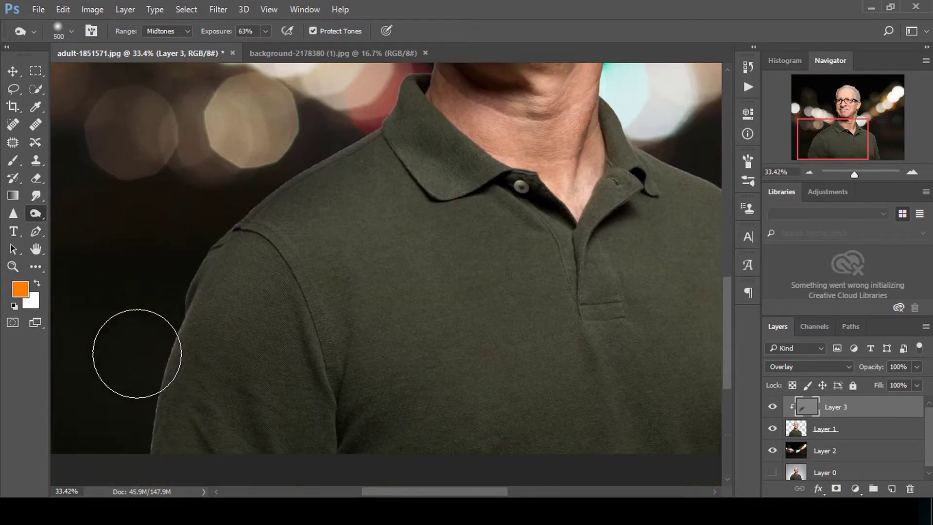
scroll(122, 286, down, 2)
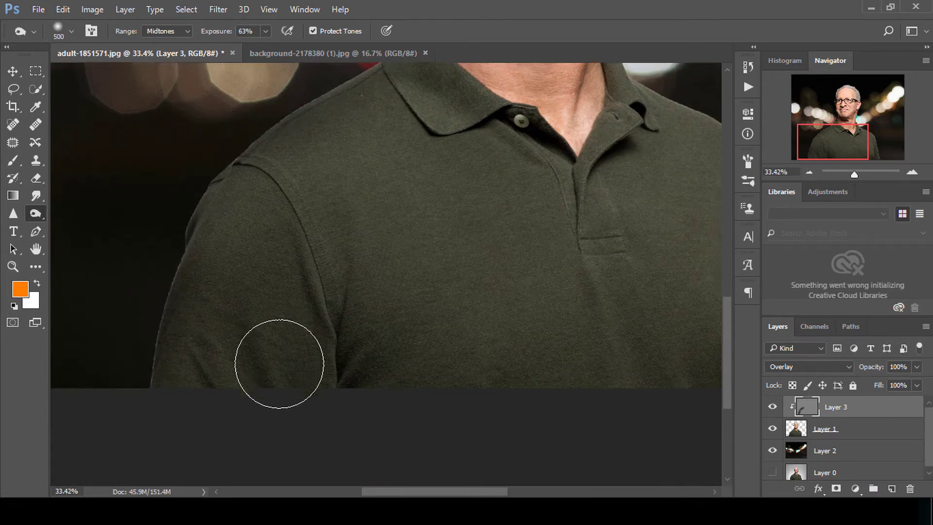
alt+scroll(280, 358, down, 3)
key(bracketleft)
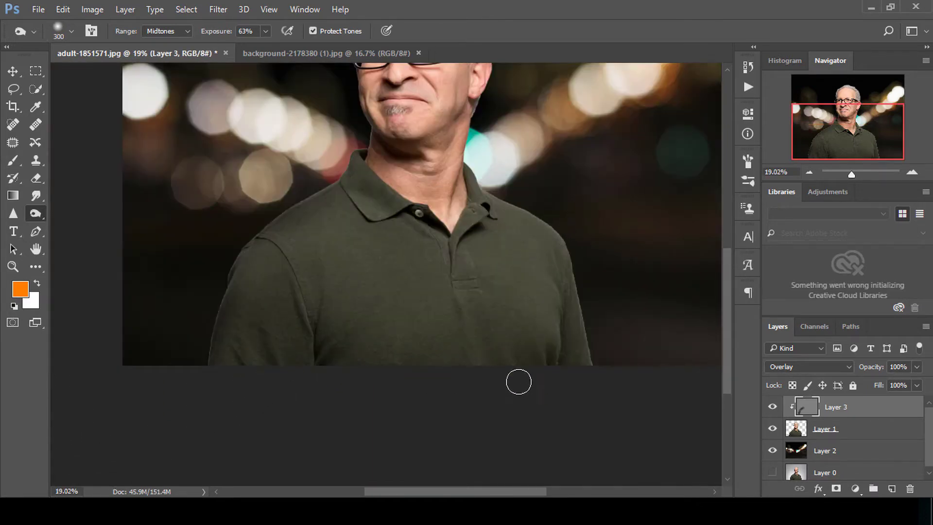
key(bracketright)
key(bracketright)
key(bracketright)
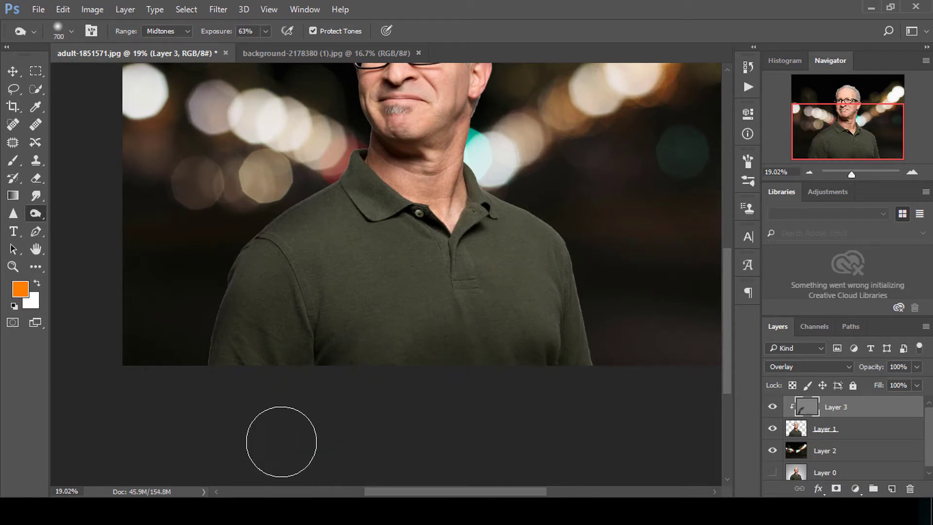
key(bracketleft)
key(bracketleft)
key(bracketleft)
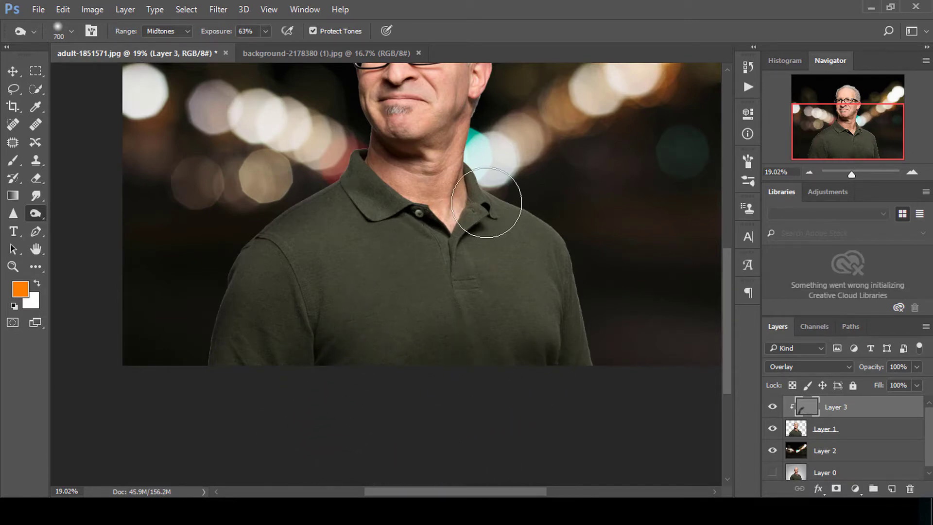
scroll(443, 190, up, 3)
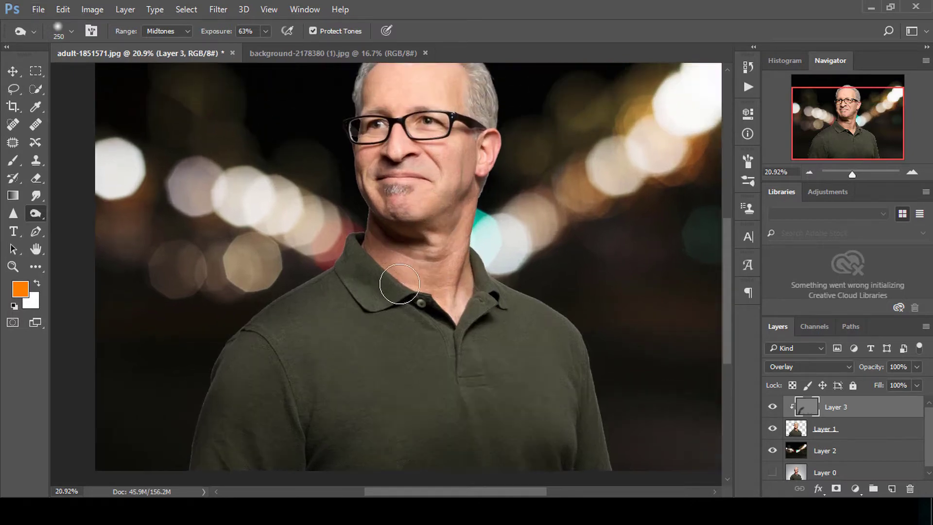
scroll(374, 265, up, 5)
key(bracketleft)
key(bracketright)
- Dodge the neck skin along the collar to add a warm highlight
mouse_move(351, 217)
mouse_down()
mouse_move(378, 193)
mouse_move(351, 231)
mouse_up()
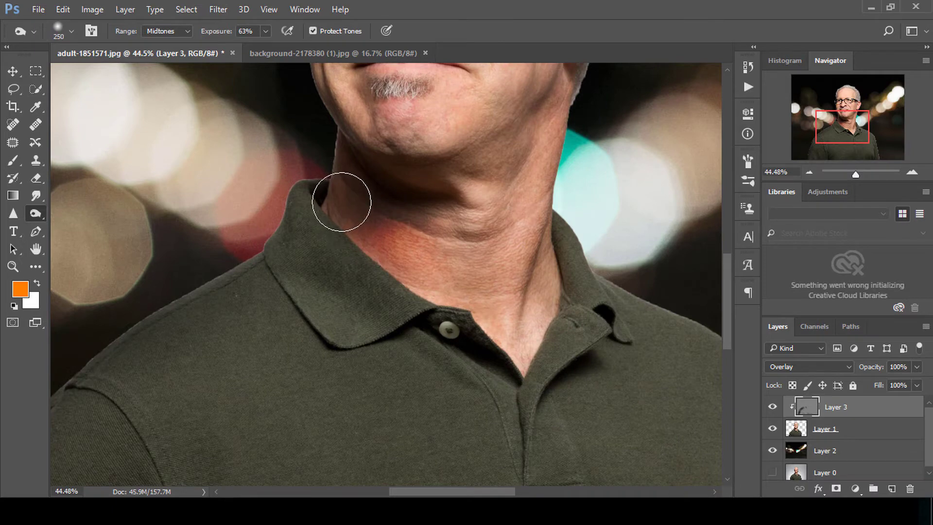
scroll(304, 139, up, 2)
scroll(253, 176, up, 2)
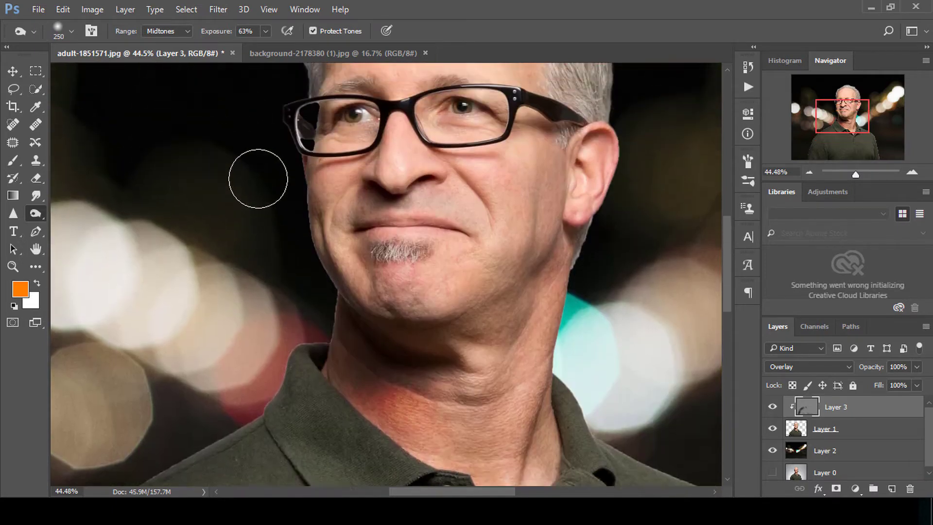
alt+scroll(256, 180, up, 1)
alt+scroll(255, 180, up, 1)
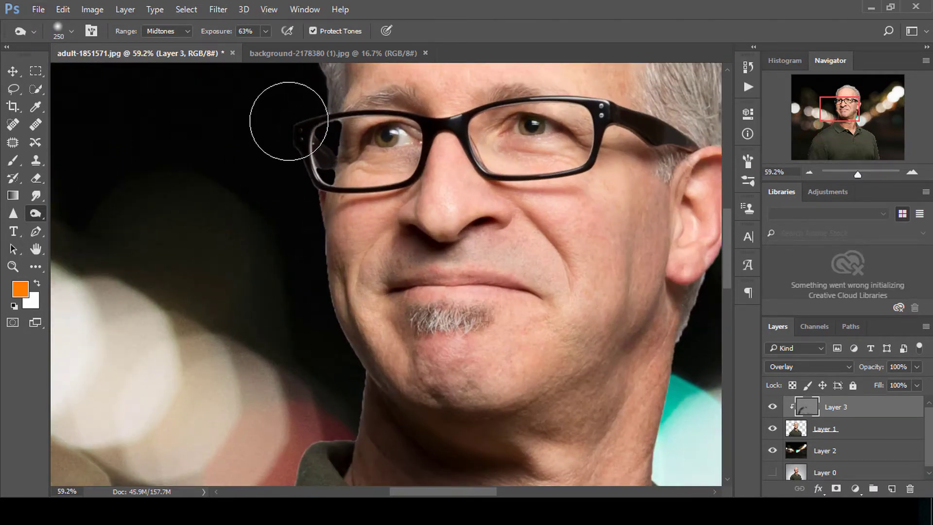
scroll(267, 136, up, 3)
scroll(263, 160, up, 1)
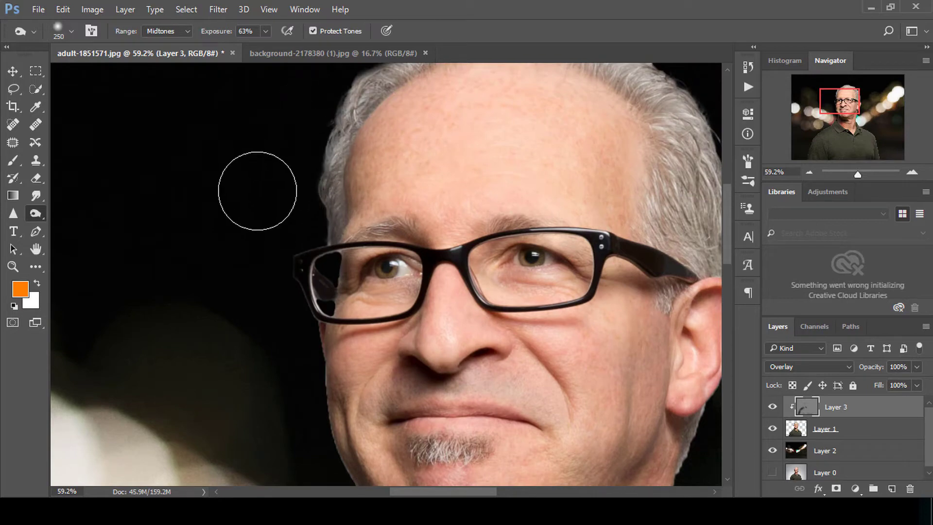
scroll(258, 192, up, 1)
scroll(275, 203, up, 1)
scroll(275, 203, down, 1)
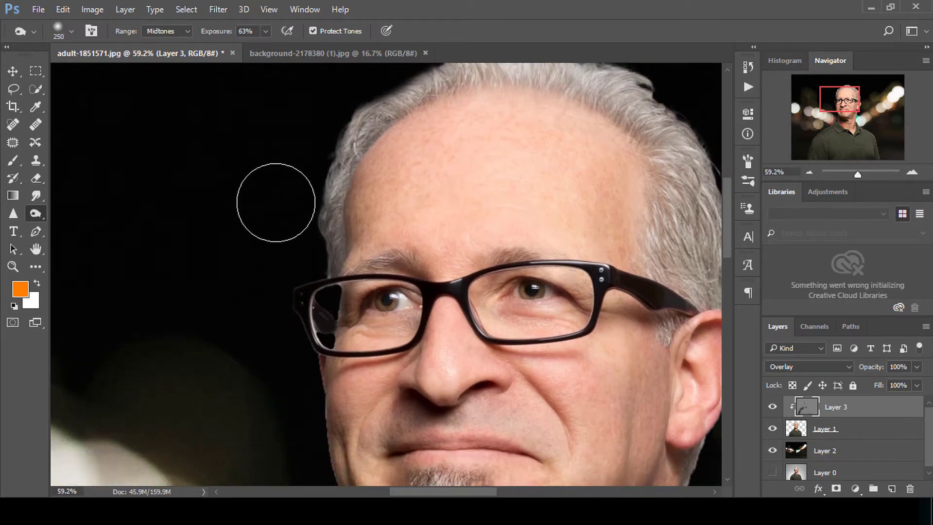
alt+scroll(277, 202, down, 1)
alt+scroll(277, 203, down, 1)
scroll(290, 306, down, 1)
scroll(290, 305, down, 1)
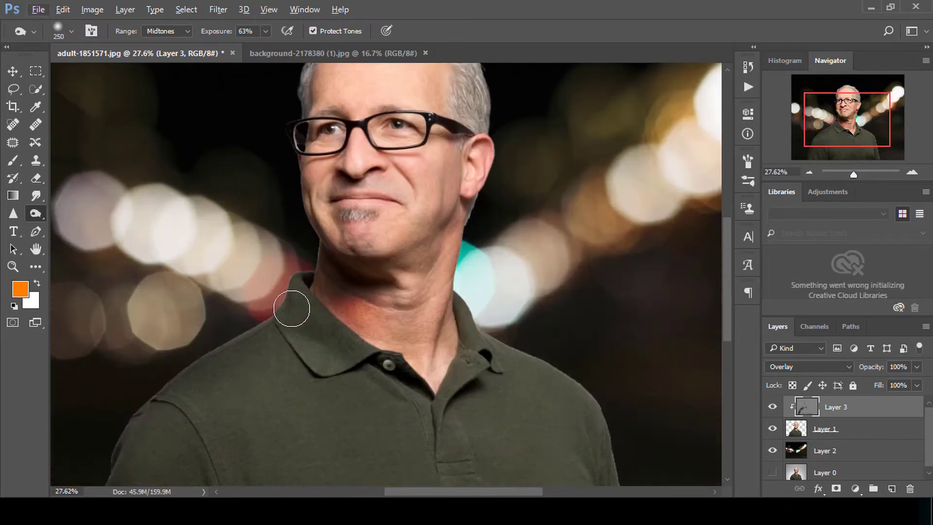
scroll(290, 306, down, 1)
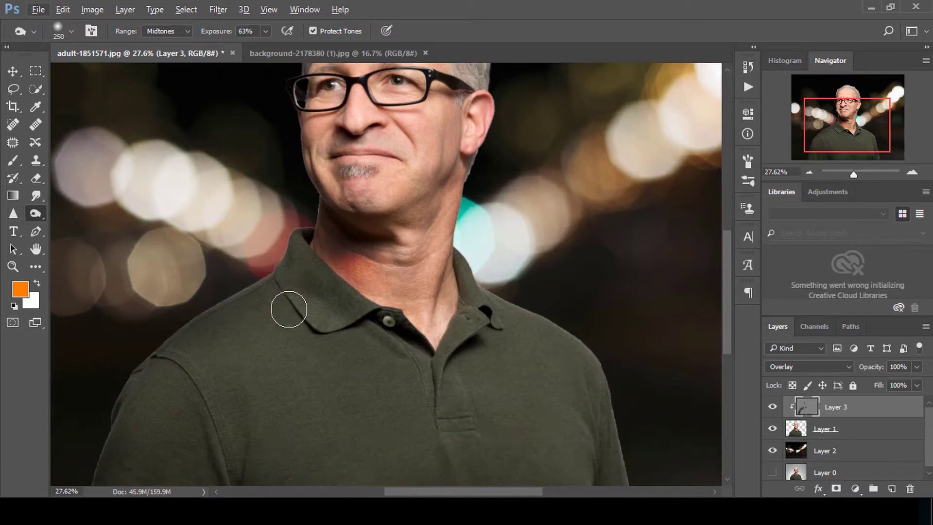
- Compare the image with and without the dodging and enlarge the dodge brush
click(769, 410)
alt+scroll(402, 335, down, 2)
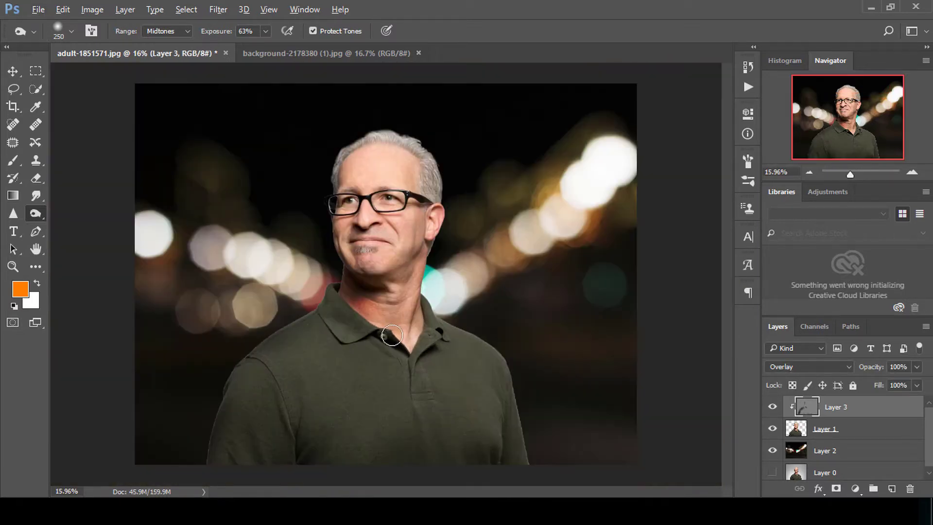
alt+scroll(392, 327, down, 1)
key(bracketright)
alt+scroll(392, 327, up, 1)
alt+scroll(391, 327, up, 1)
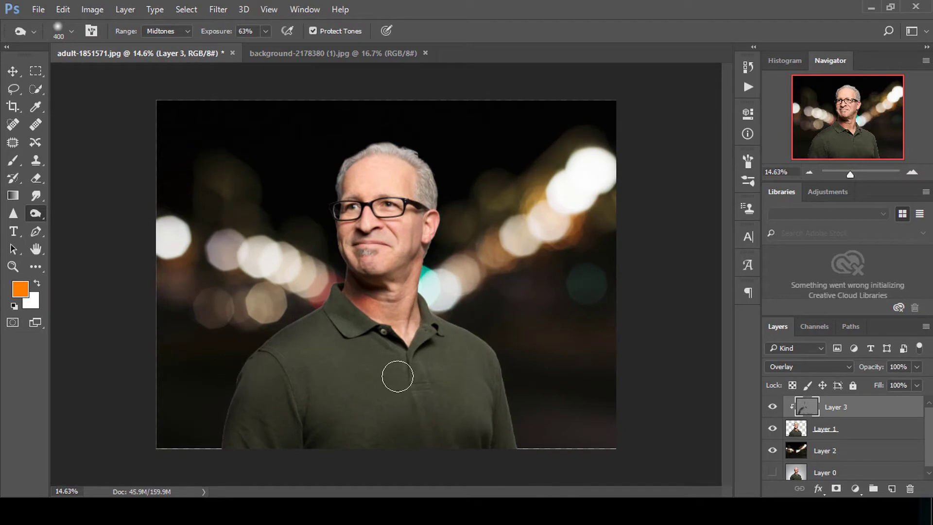
- Lower the Dodge exposure to 34% for gentler lightening
key(bracketright)
key(bracketright)
key(bracketright)
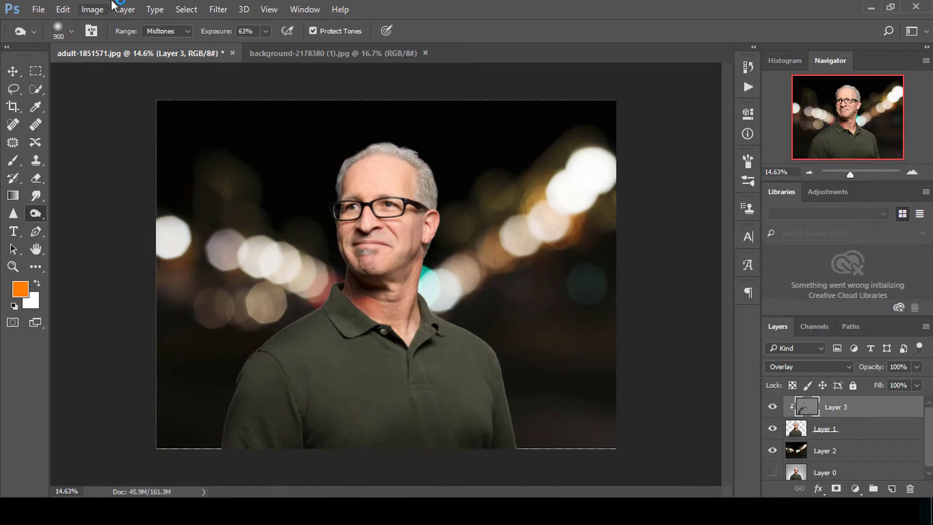
text(34)
key(Return)
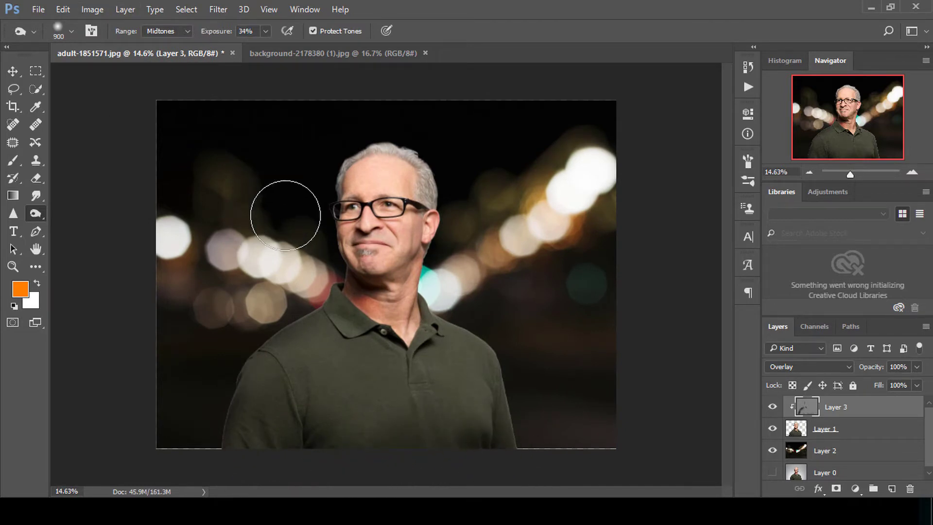
key(bracketleft)
- Zoom into the face and shrink the dodge brush to lighten the cheek edge
alt+scroll(379, 225, up, 2)
alt+scroll(381, 222, up, 2)
key(bracketleft)
key(bracketleft)
key(bracketleft)
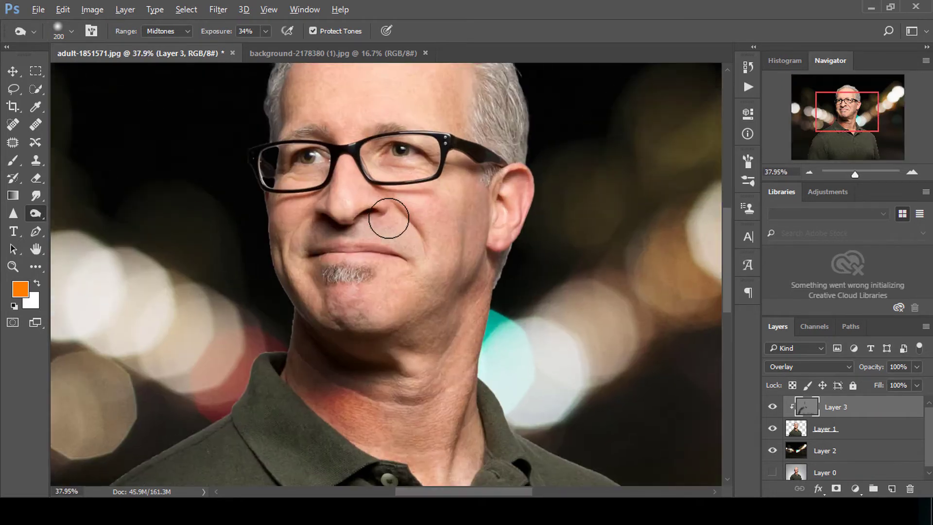
key(bracketleft)
key(bracketleft)
key(bracketleft)
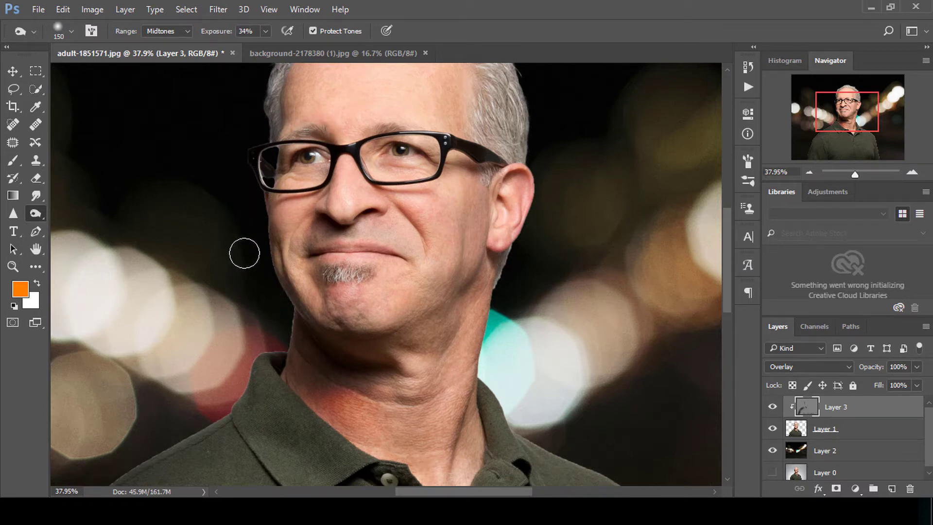
key(XF86MonBrightnessUp)
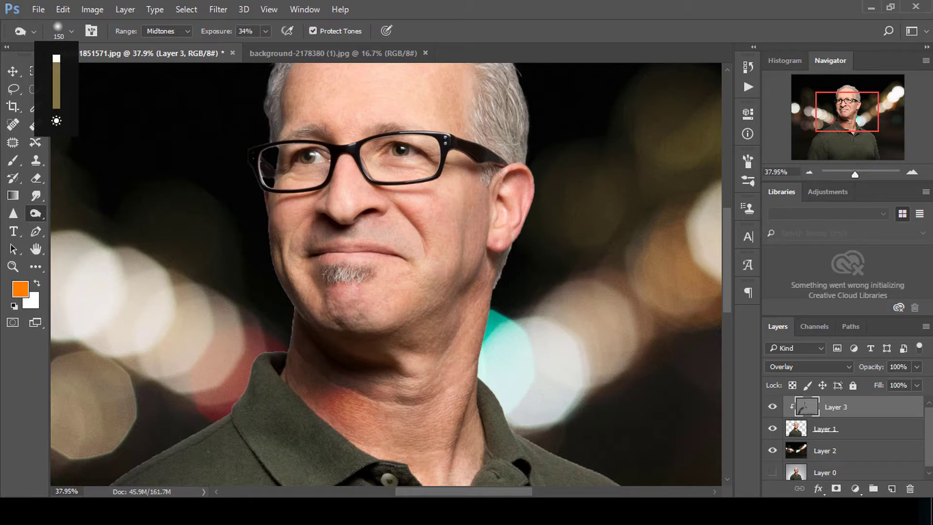
- Return to the Move tool, zoom out to the full picture, and select Layer 1
key(v)
scroll(336, 244, down, 1)
scroll(335, 244, down, 1)
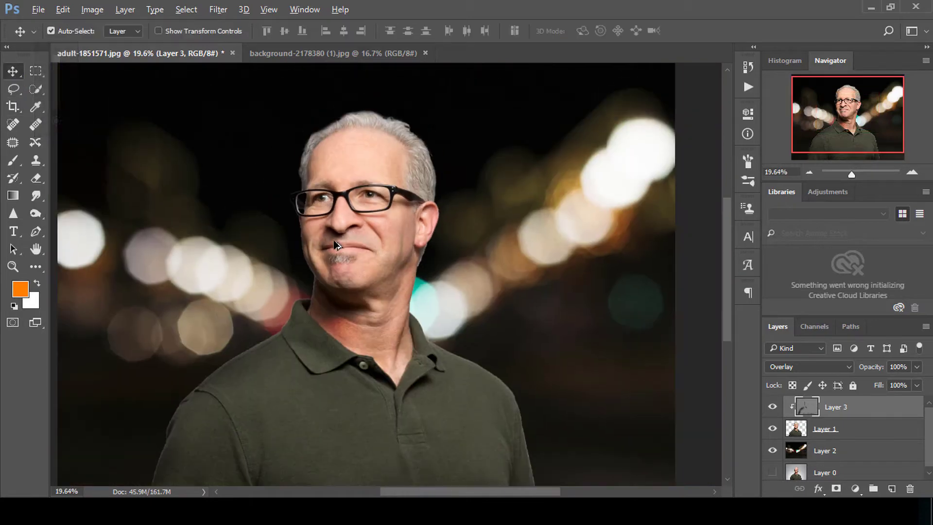
scroll(336, 244, down, 2)
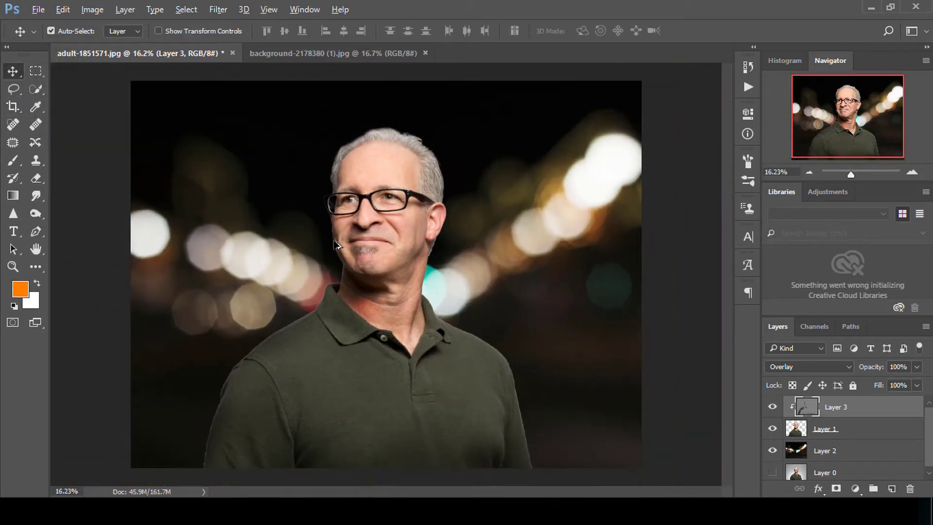
click(818, 427)
- Select the Smudge tool at 50% strength and size its brush, zoomed on the hairline
click(36, 196)
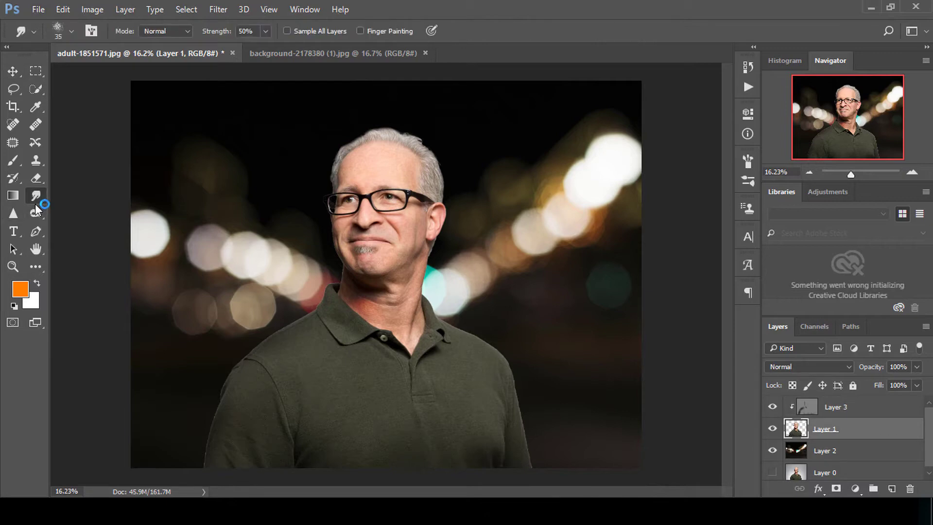
click(65, 207)
scroll(332, 159, up, 2)
scroll(332, 159, up, 3)
key(bracketright)
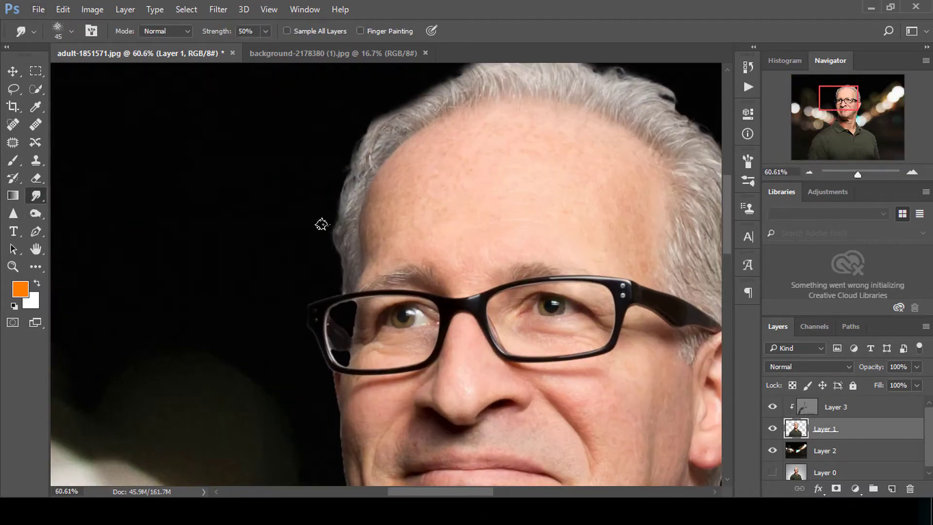
scroll(340, 204, up, 2)
scroll(340, 195, up, 2)
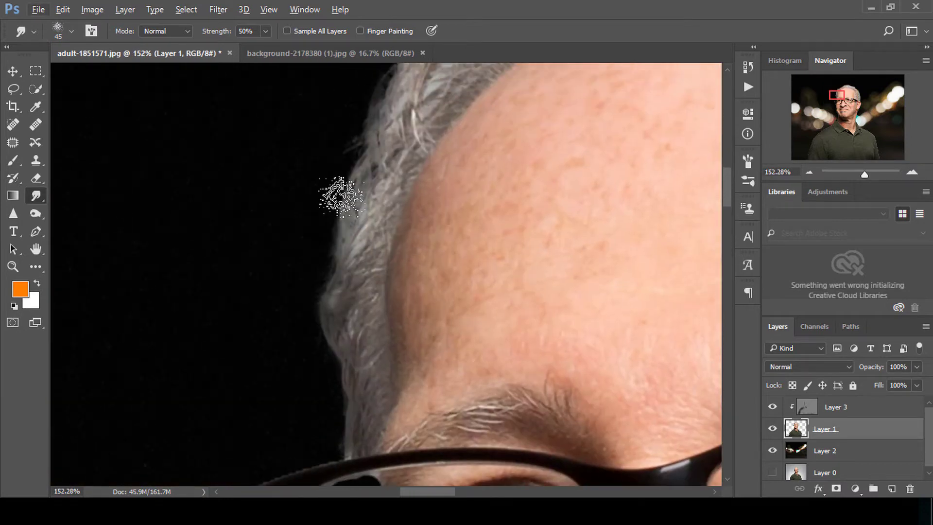
key(bracketleft)
key(bracketleft)
- Smudge the grey hair edge upward into wispy strands along the top of the head
mouse_move(375, 141)
mouse_down()
mouse_move(333, 150)
mouse_move(329, 136)
mouse_move(329, 167)
mouse_move(352, 209)
mouse_up()
scroll(410, 167, up, 3)
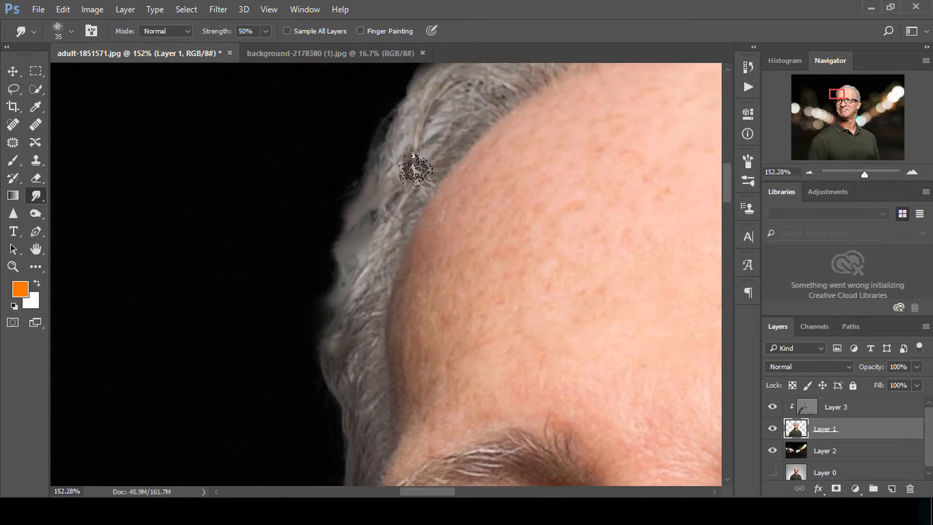
scroll(389, 214, up, 2)
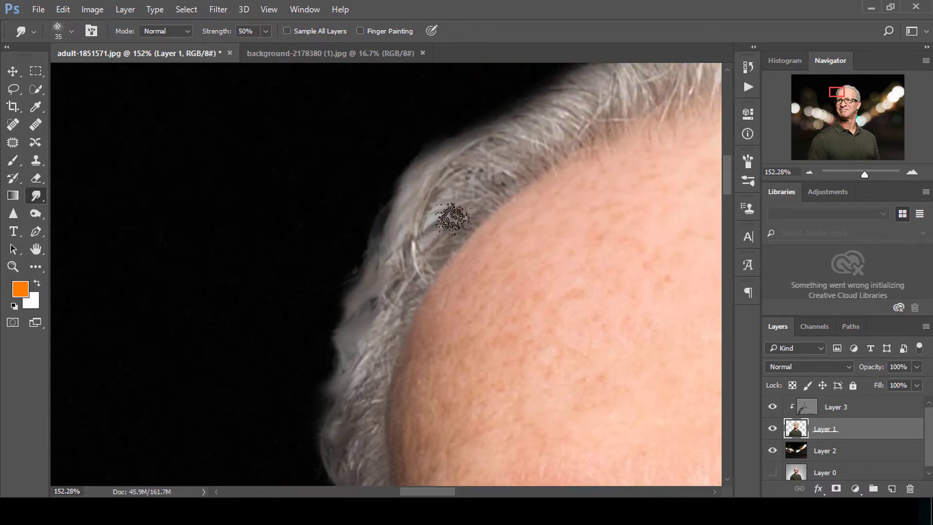
scroll(560, 171, down, 1)
drag(871, 108, 854, 93)
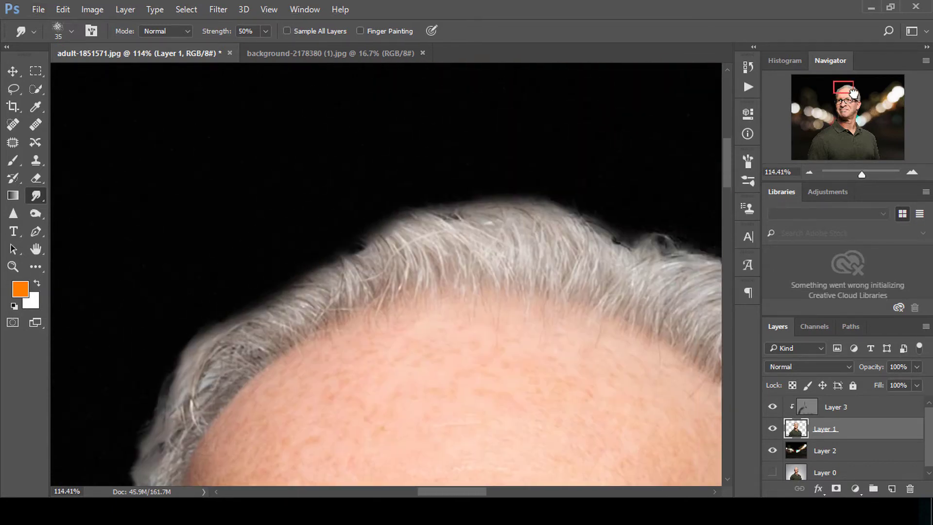
drag(391, 238, 375, 202)
drag(437, 250, 440, 189)
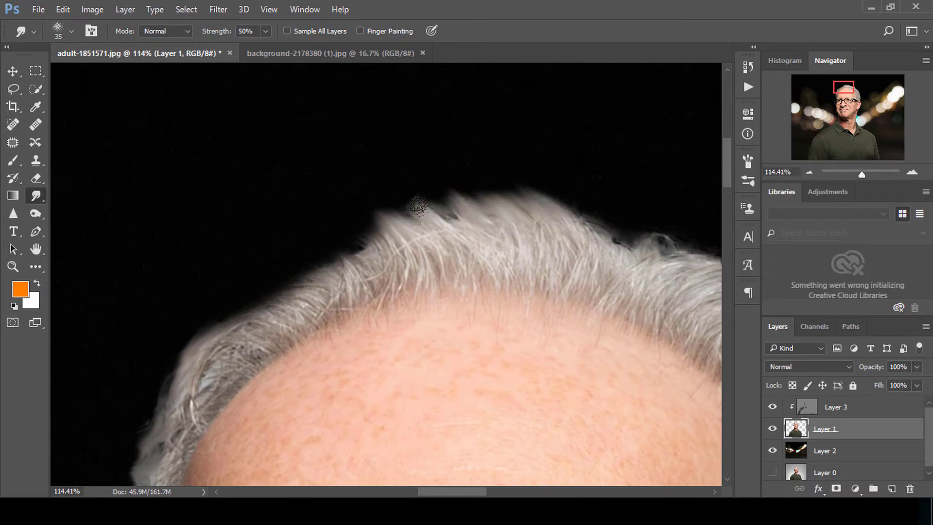
drag(417, 250, 374, 216)
drag(353, 259, 337, 223)
drag(324, 283, 298, 254)
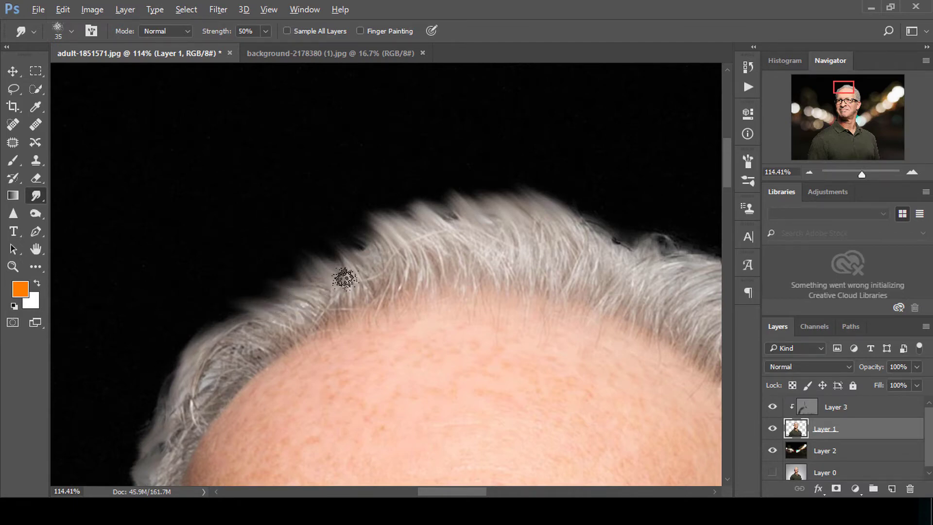
scroll(343, 276, down, 2)
scroll(423, 249, down, 3)
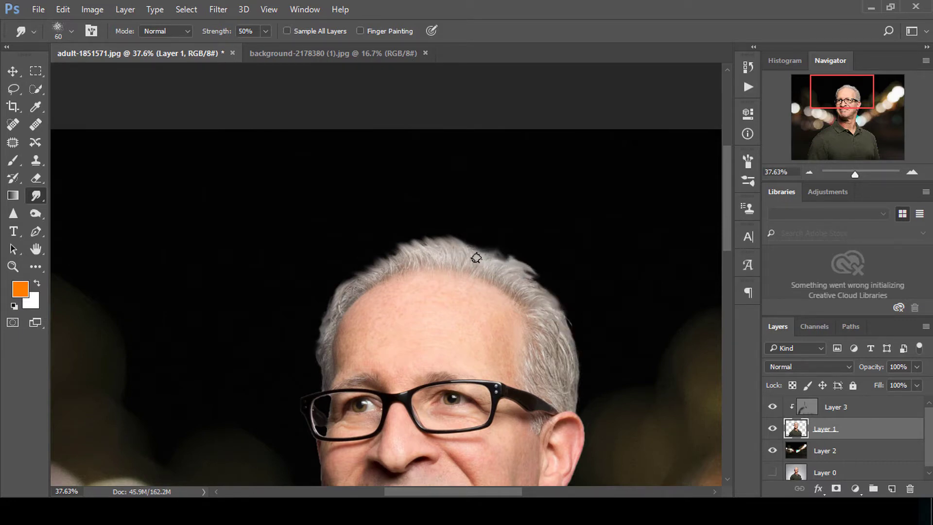
- Zoom out to the full composite with the Move tool and select the bokeh Layer 2
alt+scroll(507, 292, down, 3)
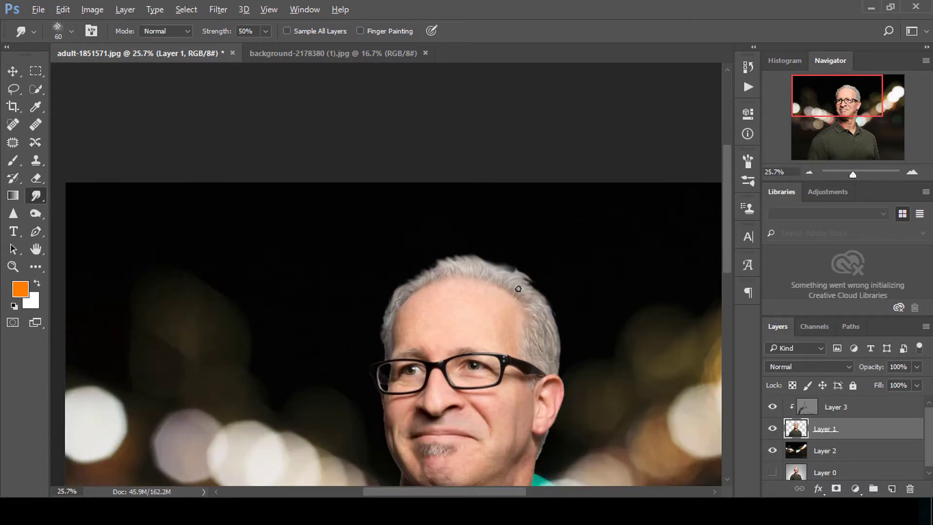
alt+scroll(519, 287, down, 2)
alt+scroll(421, 348, down, 1)
alt+scroll(422, 344, down, 2)
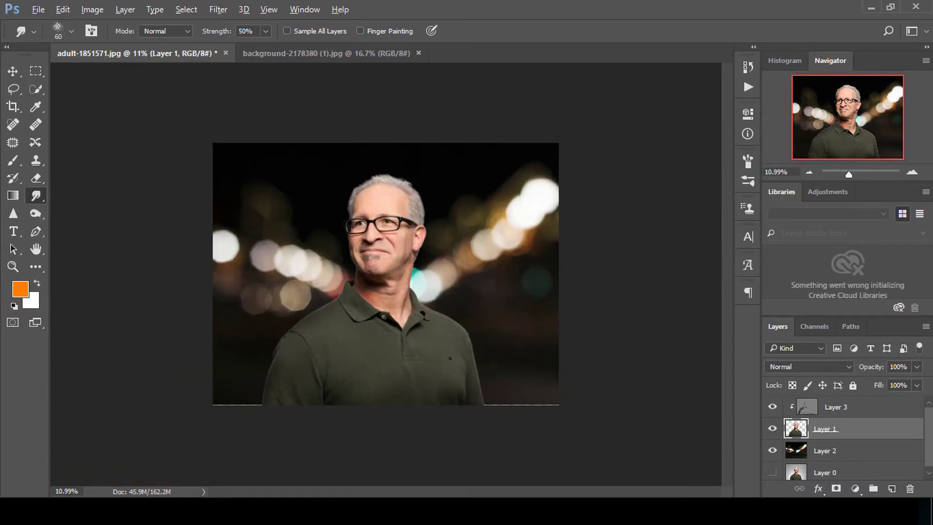
alt+scroll(424, 338, up, 1)
alt+scroll(426, 330, up, 1)
alt+scroll(435, 325, up, 1)
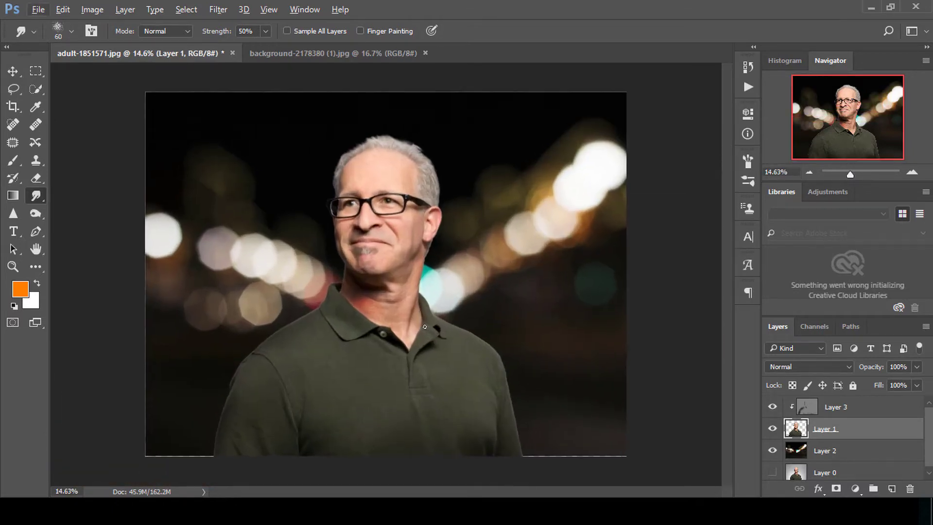
click(12, 72)
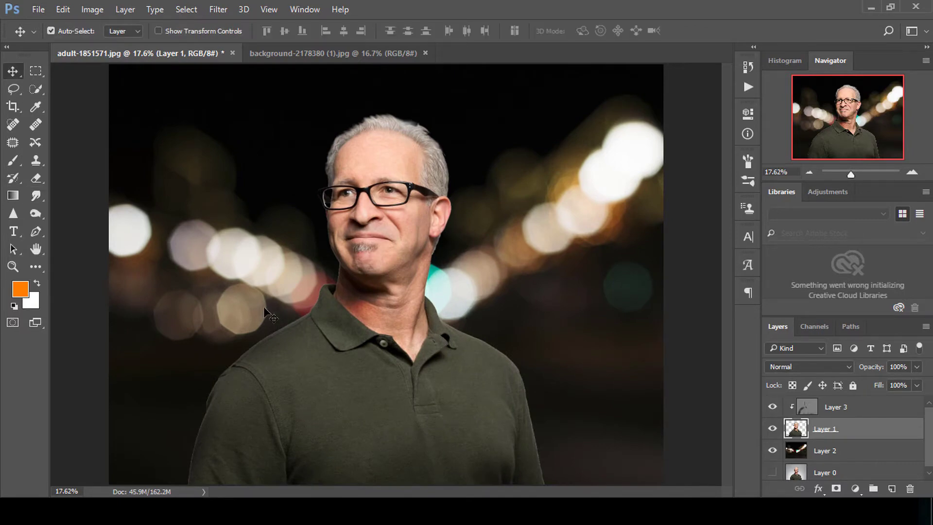
alt+scroll(265, 310, down, 1)
key(alt+f)
click(811, 449)
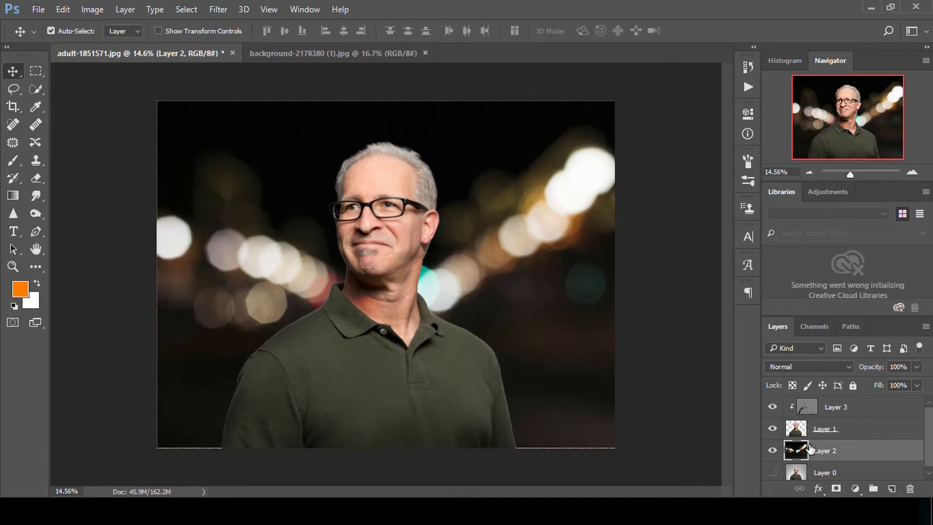
- Toggle Layer 1 and Layer 3 visibility to compare, then select the Overlay Layer 3
alt+scroll(396, 258, up, 2)
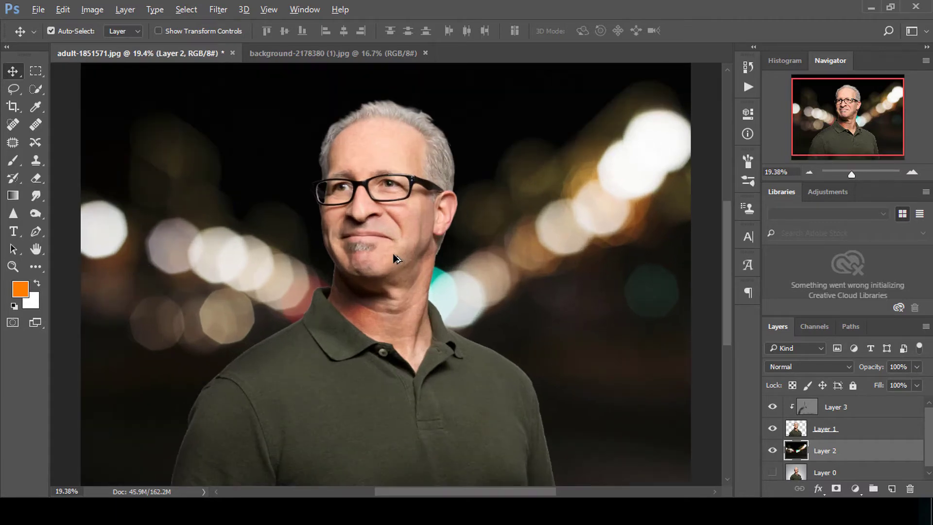
alt+scroll(397, 257, down, 1)
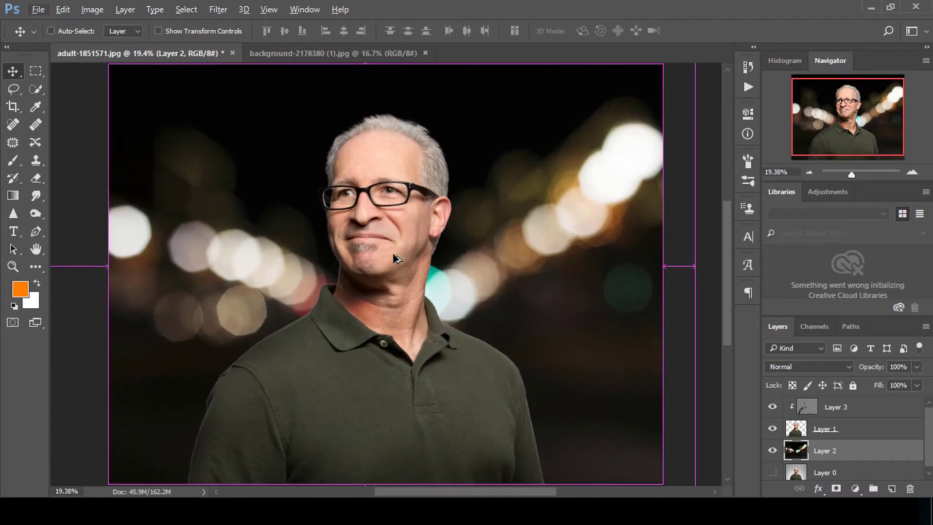
click(773, 428)
click(773, 408)
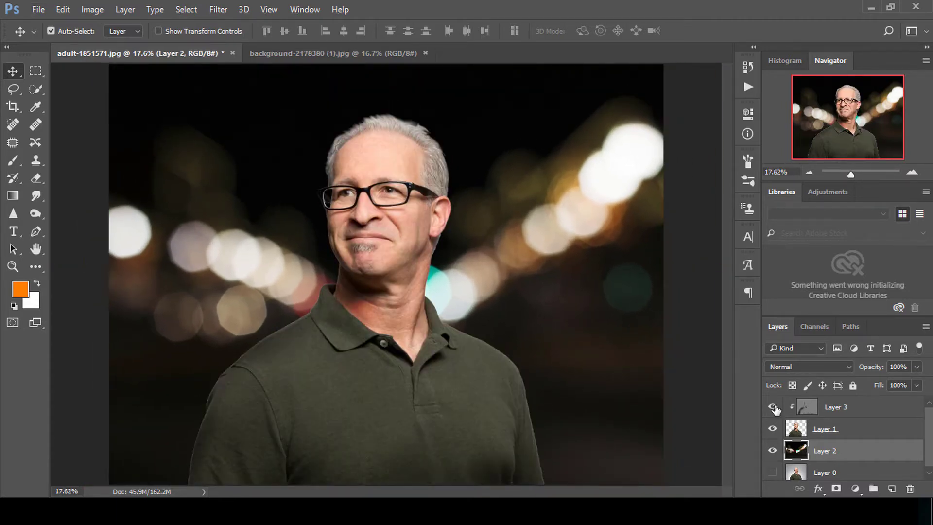
click(865, 412)
- Add a black (000000) Solid Color fill layer and drop its opacity to about 91%
click(861, 485)
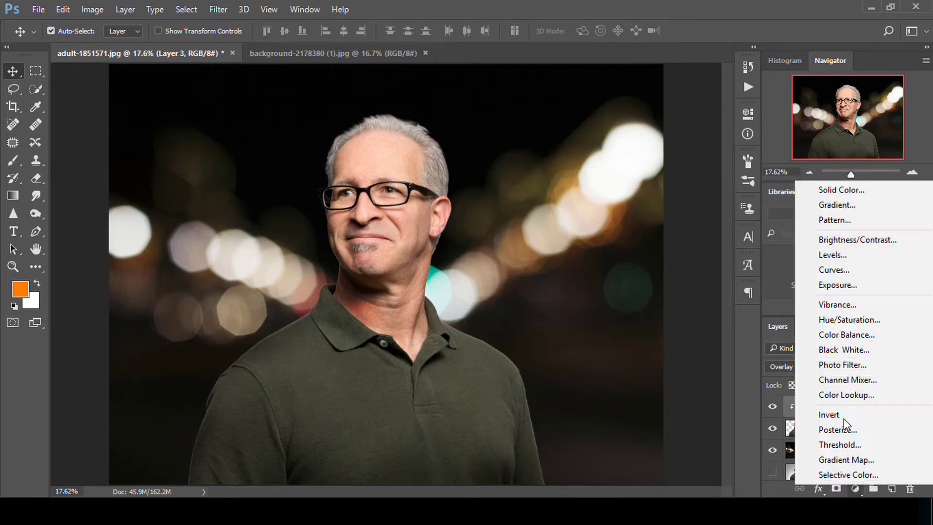
click(802, 186)
text(000000)
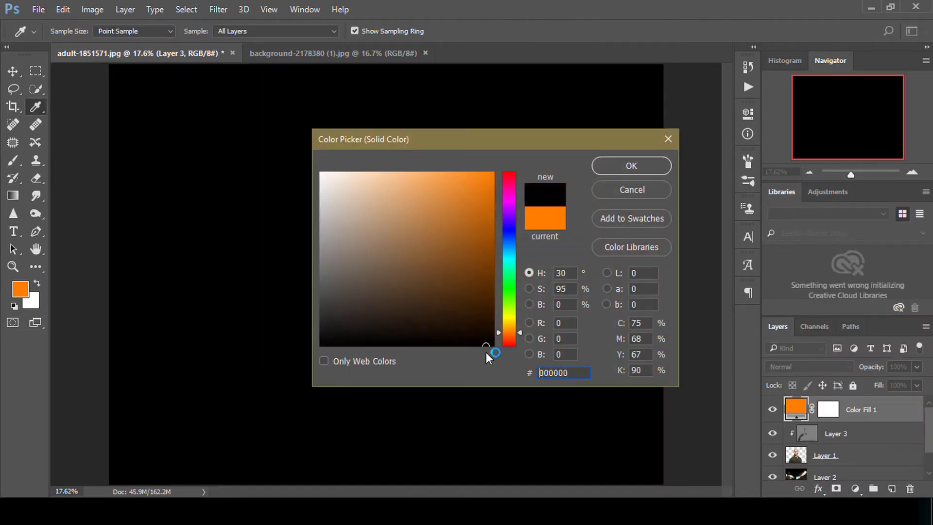
key(Return)
click(836, 414)
drag(868, 372, 861, 372)
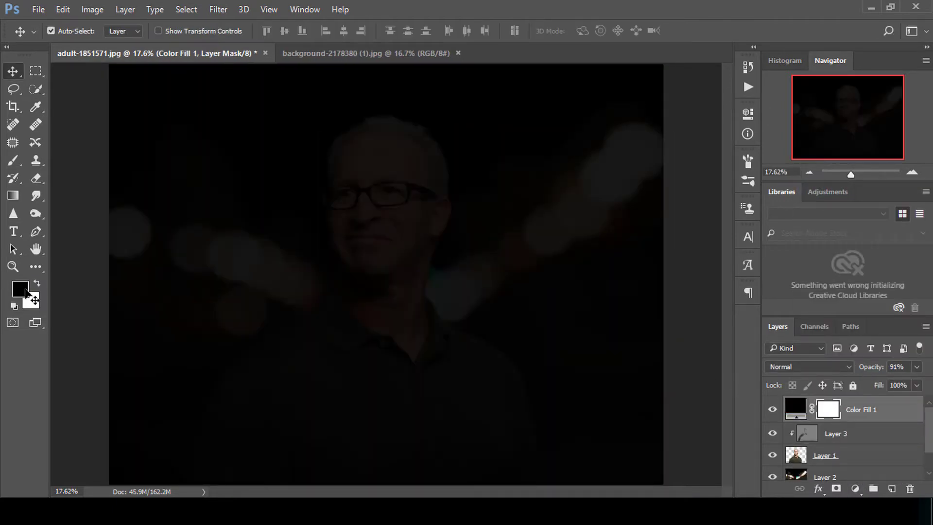
- Paint the fill's mask to reveal the man, the centre and the upper-right bokeh
click(13, 161)
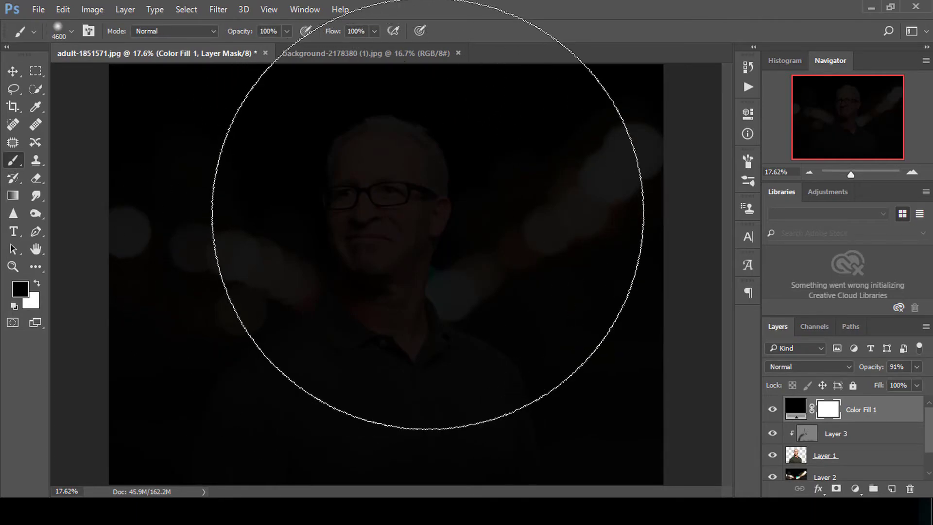
click(428, 211)
key(bracketleft)
key(bracketleft)
key(bracketleft)
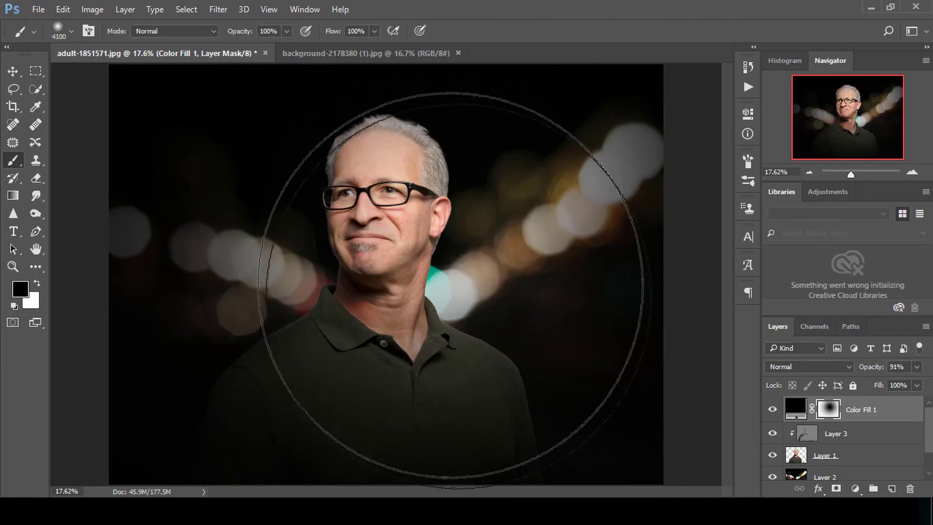
click(481, 295)
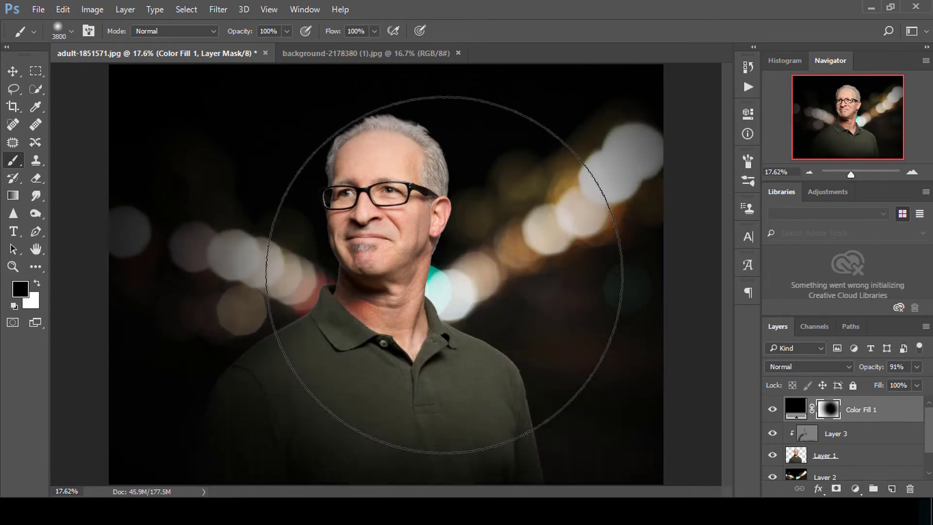
key(bracketleft)
key(bracketleft)
key(bracketleft)
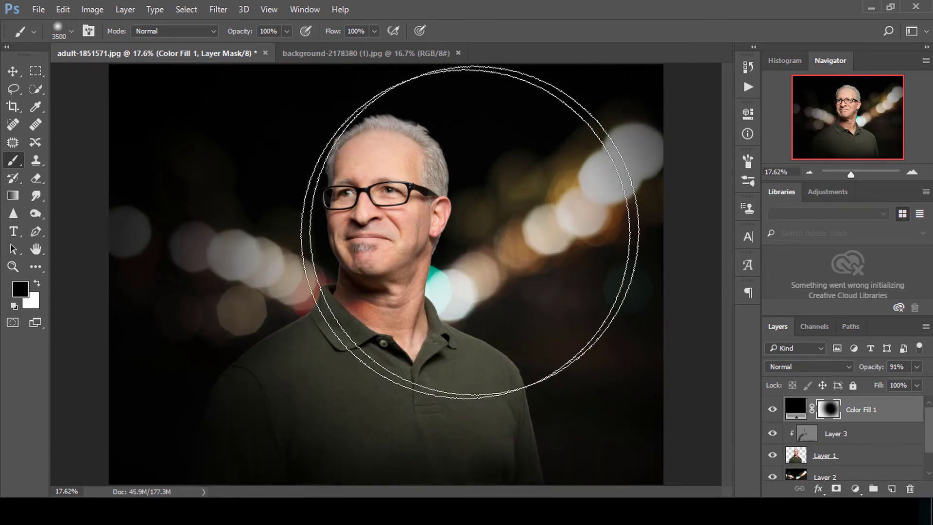
click(467, 208)
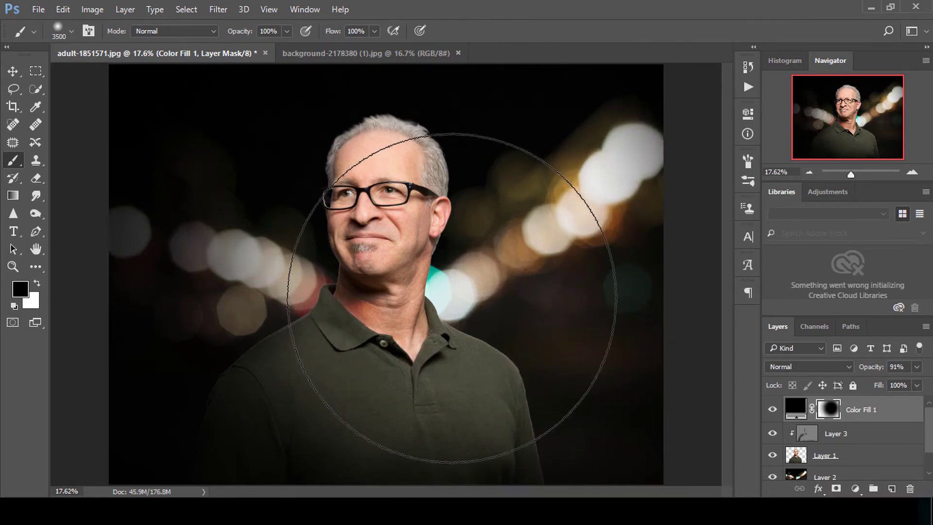
- Set the dark vignette fill's opacity to 90%
mouse_move(866, 368)
mouse_down()
mouse_move(894, 367)
mouse_move(885, 368)
mouse_up()
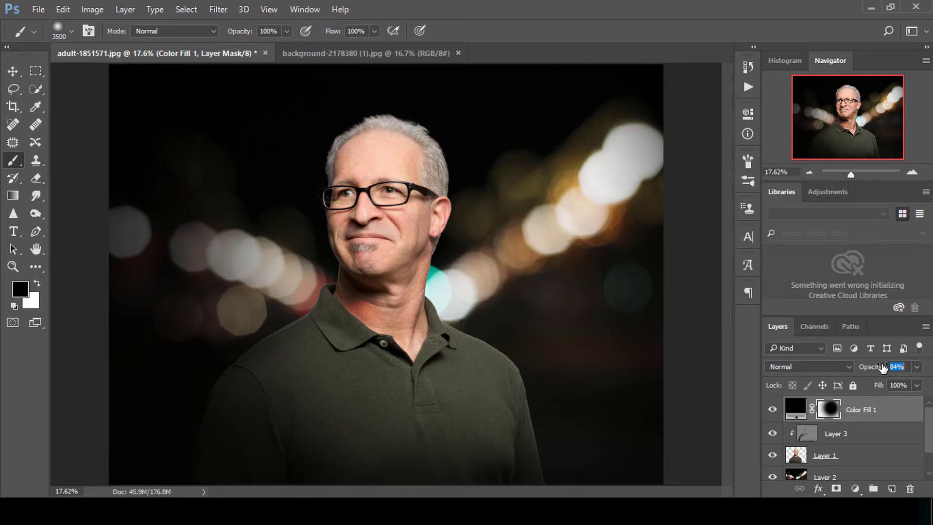
drag(887, 368, 887, 368)
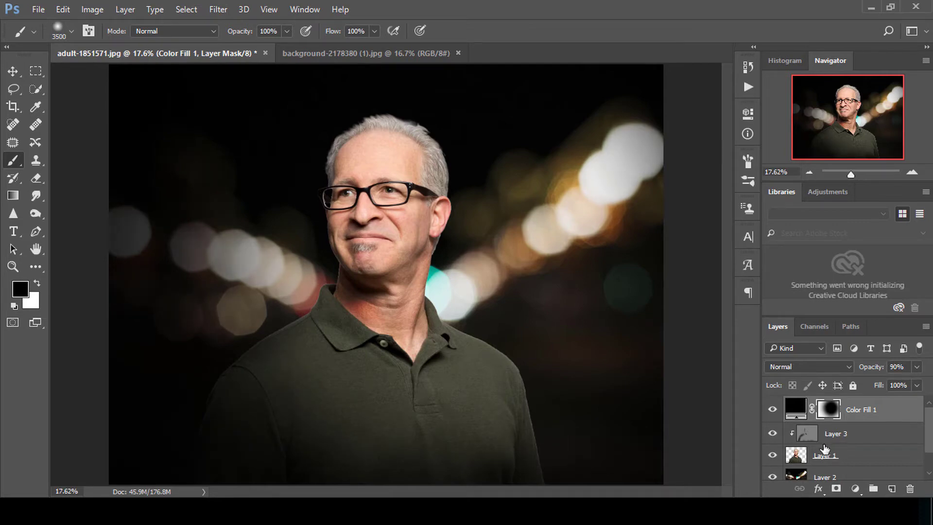
click(859, 492)
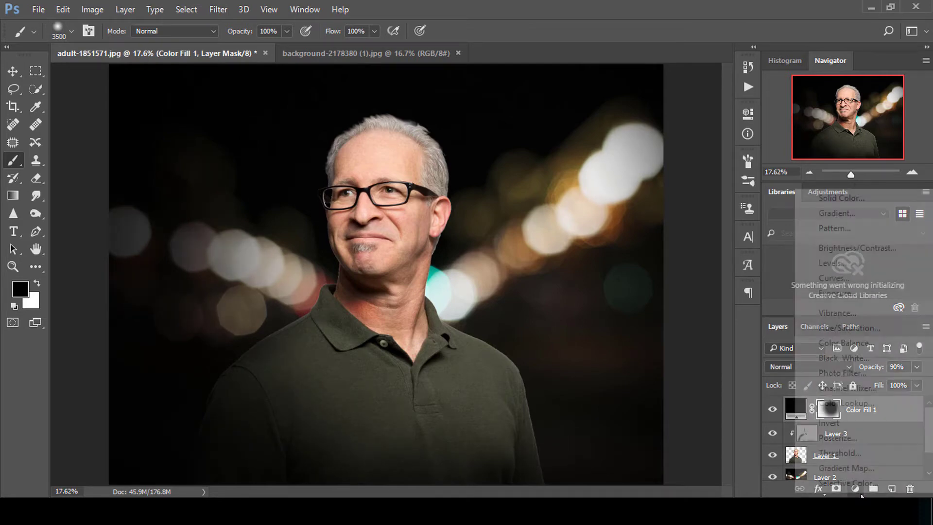
- Add a near-black Solid Color fill in Lighten mode, then target Color Fill 1's mask
click(835, 198)
drag(403, 330, 315, 335)
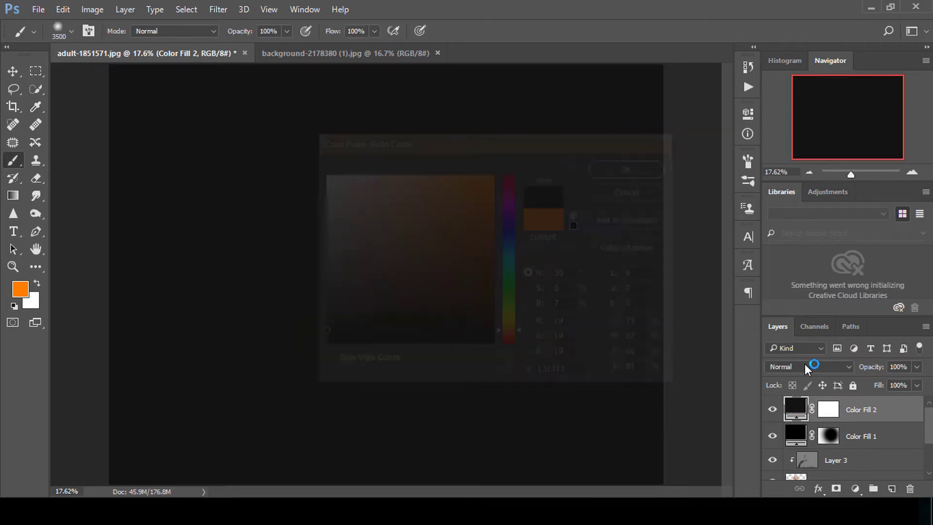
click(807, 368)
click(783, 184)
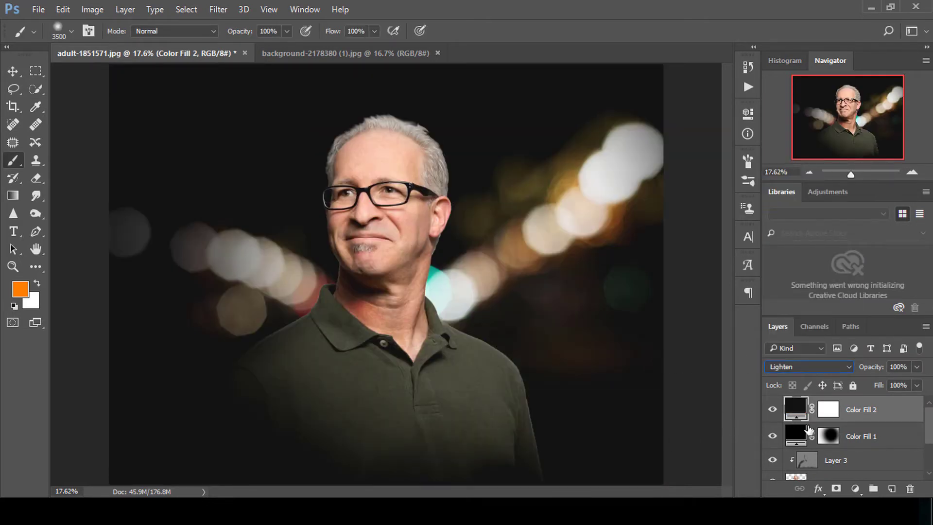
click(828, 436)
click(14, 306)
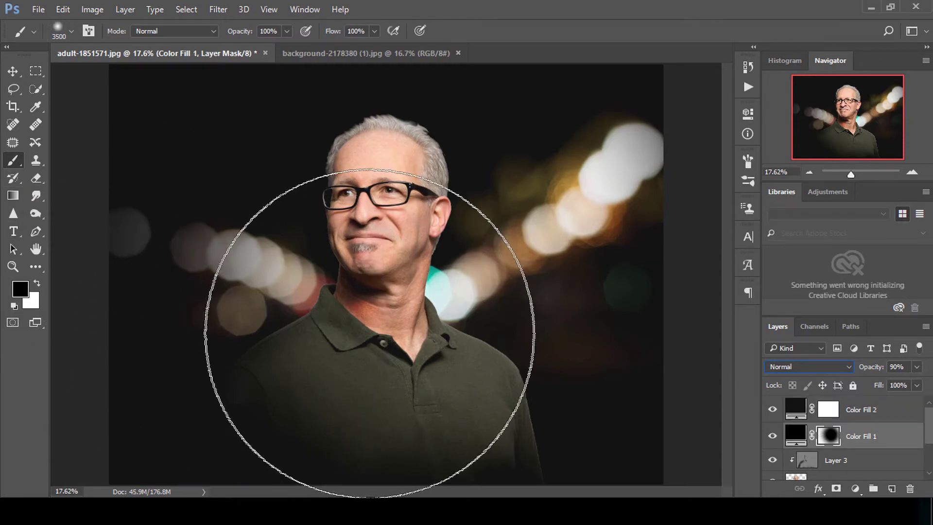
- Repaint Color Fill 1's mask with smaller brushes over the left shoulder, bokeh and lower-right shirt
click(363, 323)
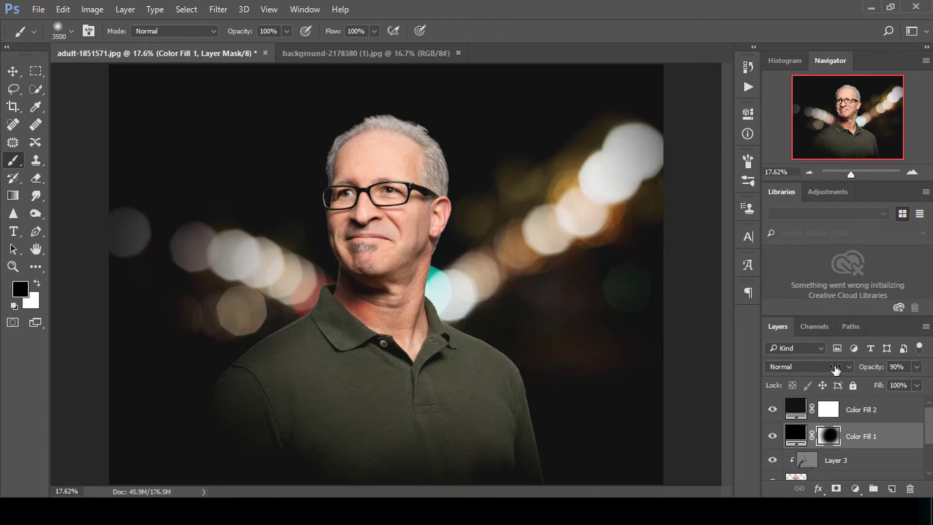
drag(836, 370, 378, 387)
drag(377, 386, 384, 389)
key(bracketleft)
key(bracketleft)
key(bracketleft)
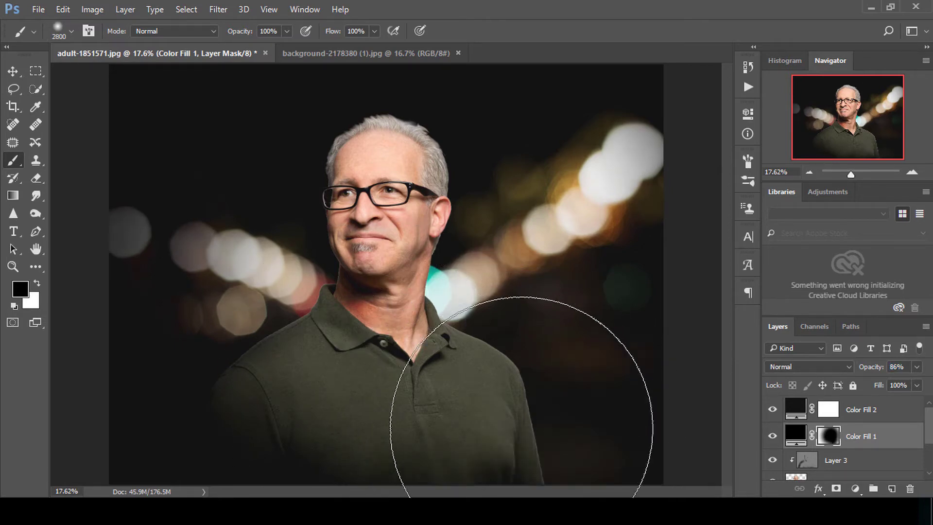
click(520, 426)
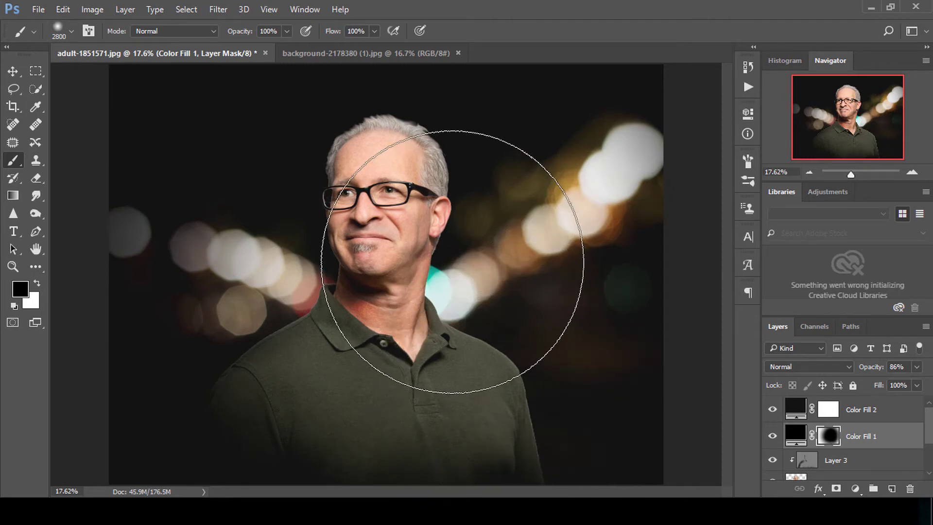
key(bracketleft)
key(bracketleft)
key(bracketleft)
click(290, 338)
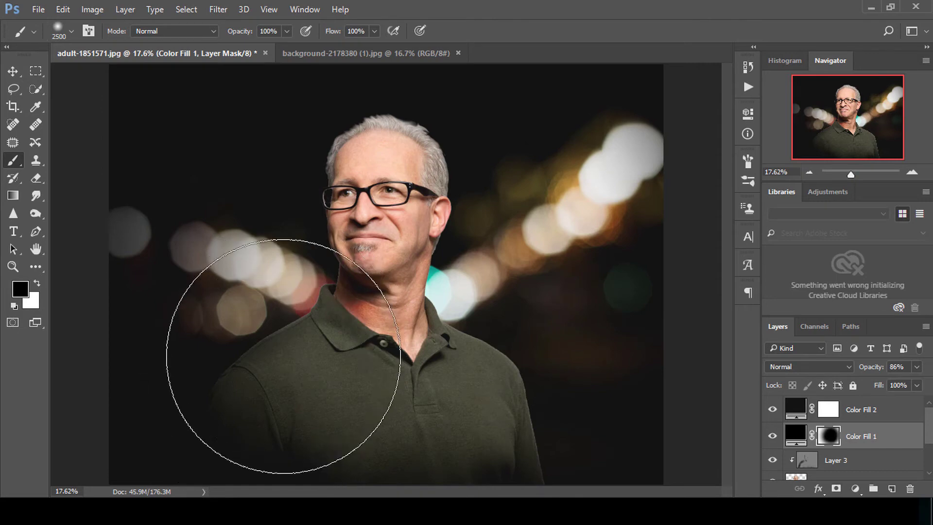
key(bracketleft)
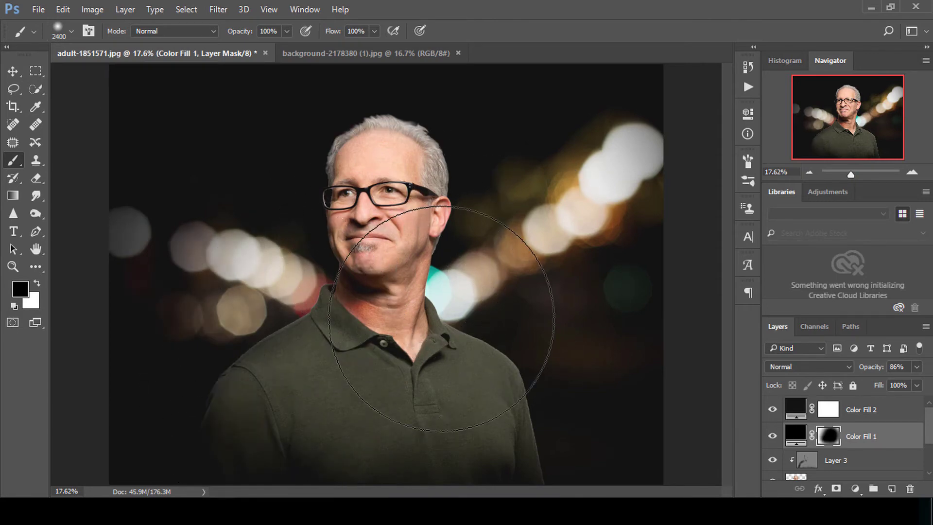
- Set Color Fill 1's opacity to 95%, then toggle Color Fill 2 to compare
click(900, 366)
text(100)
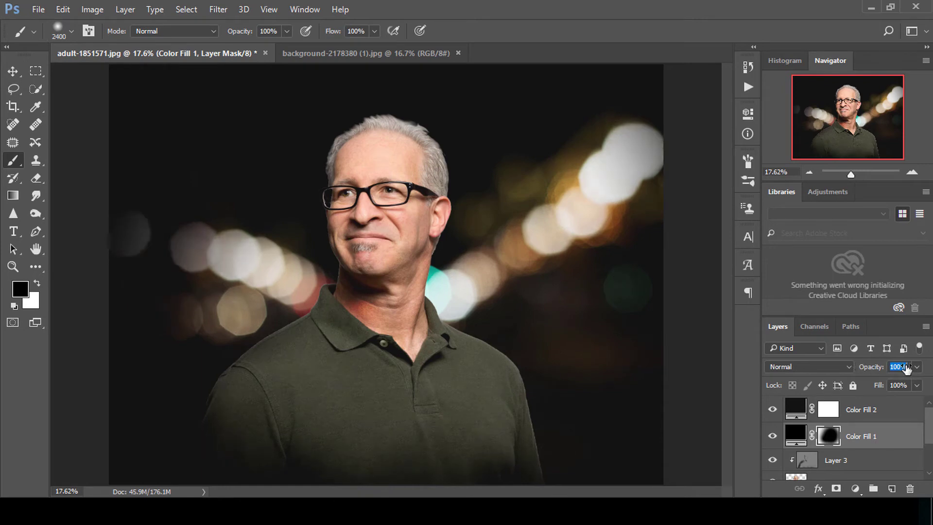
text(21)
key(Return)
text(96)
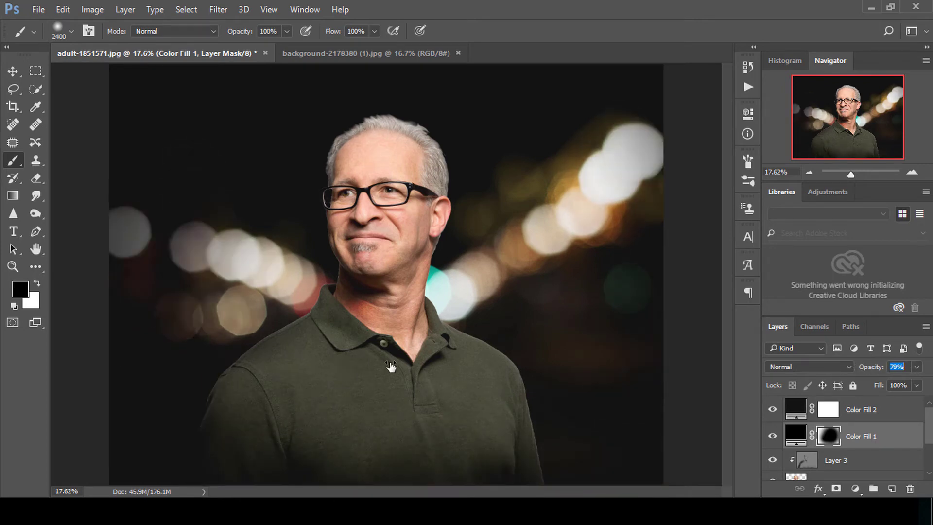
key(Return)
key(Down)
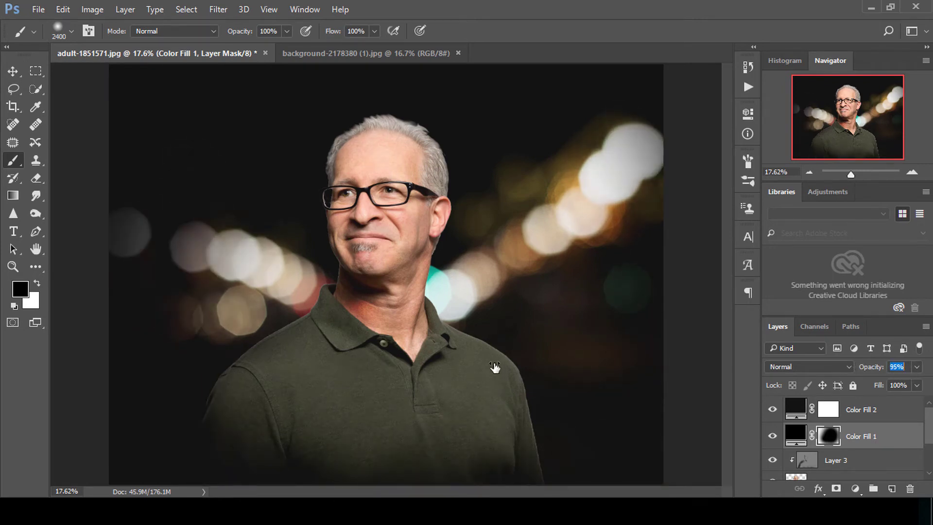
key(Return)
click(808, 409)
click(773, 410)
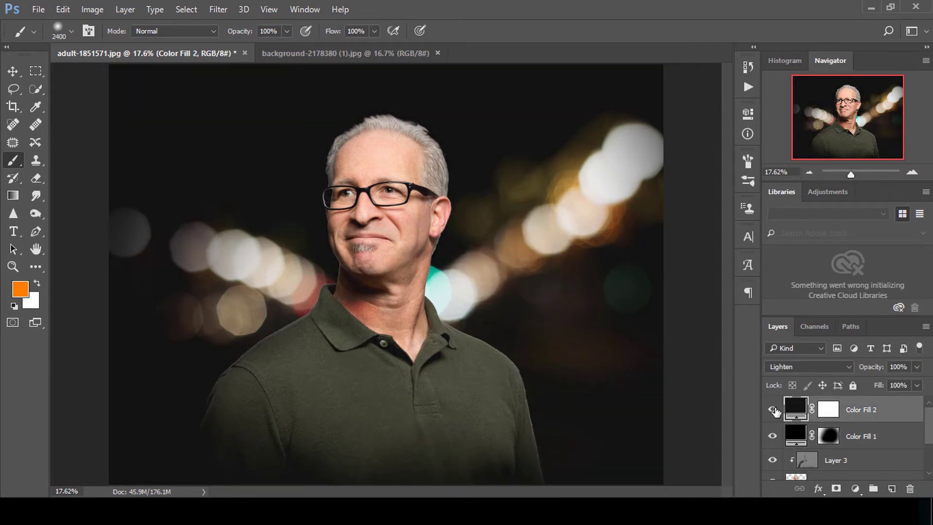
- Re-pick Color Fill 2's near-black colour as the slightly lighter dark grey 151515
double_click(795, 411)
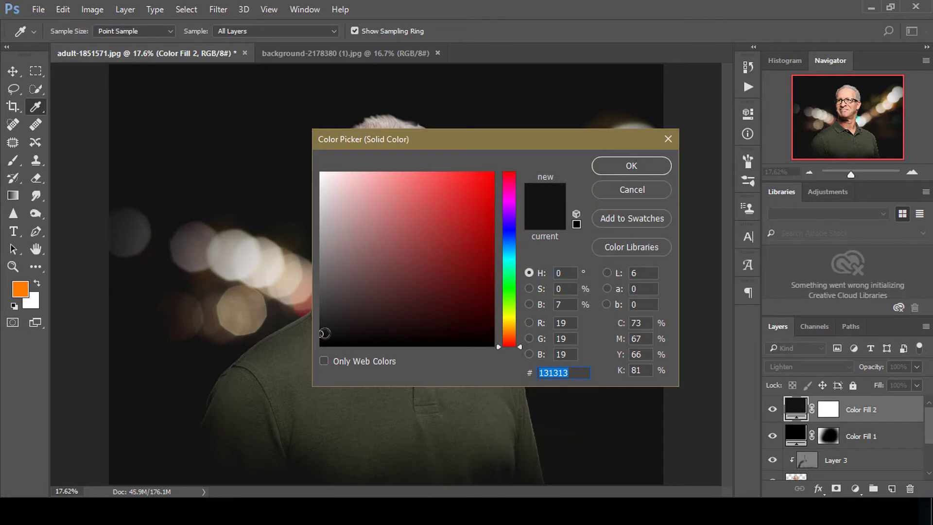
mouse_move(324, 333)
mouse_down()
mouse_move(318, 327)
mouse_move(319, 339)
mouse_up()
drag(316, 332, 317, 332)
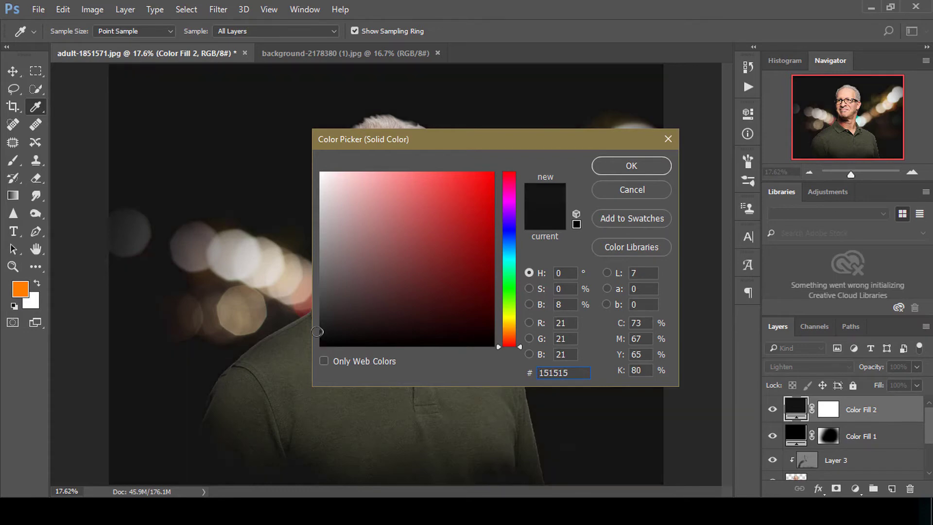
key(Return)
- On a new layer, draw a black 000000 gradient fading up from the image bottom
key(b)
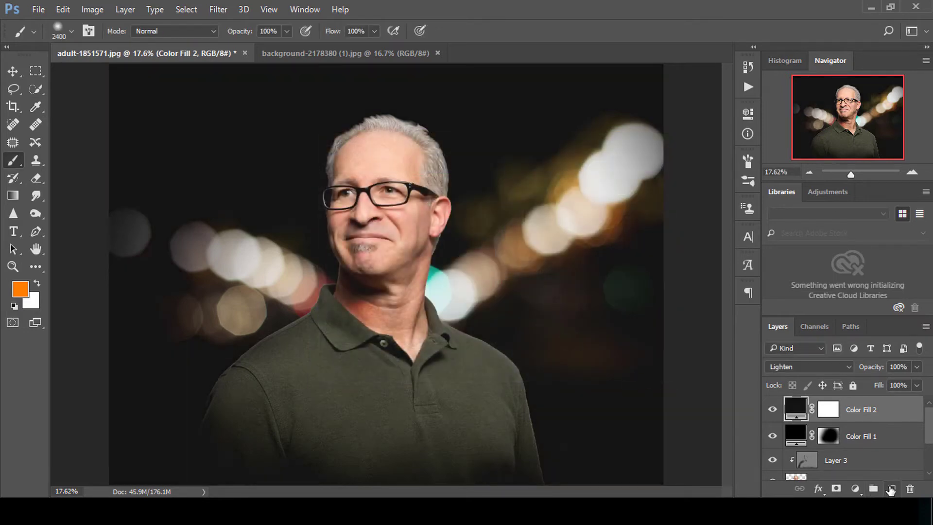
click(892, 489)
click(13, 196)
click(20, 290)
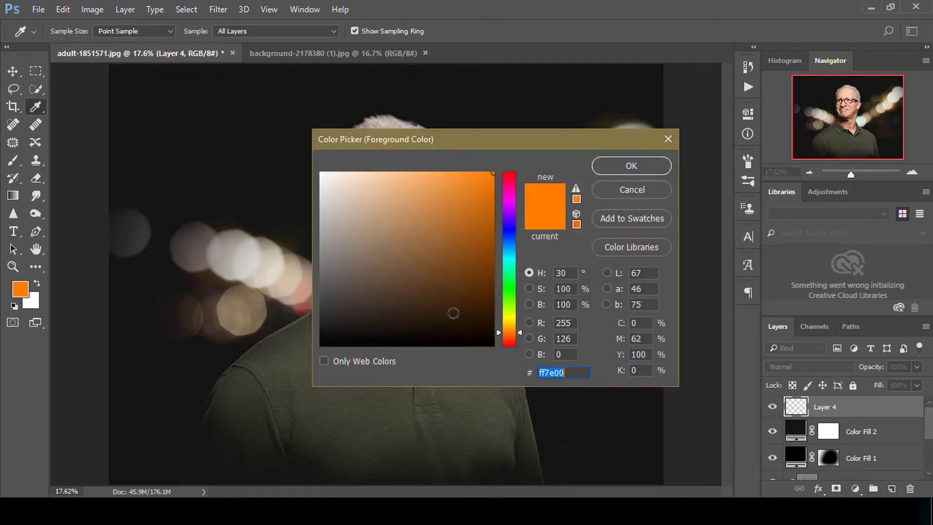
text(000000)
key(Return)
drag(380, 483, 381, 404)
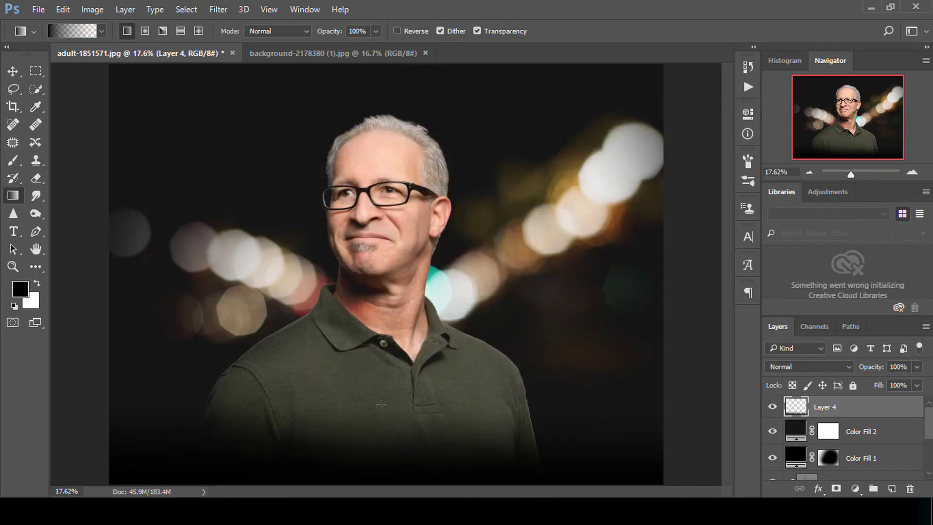
- Stretch the black gradient up to mid-image and move its layer below Color Fill 2
key(ctrl+z)
key(ctrl+z)
key(ctrl+t)
drag(386, 399, 387, 322)
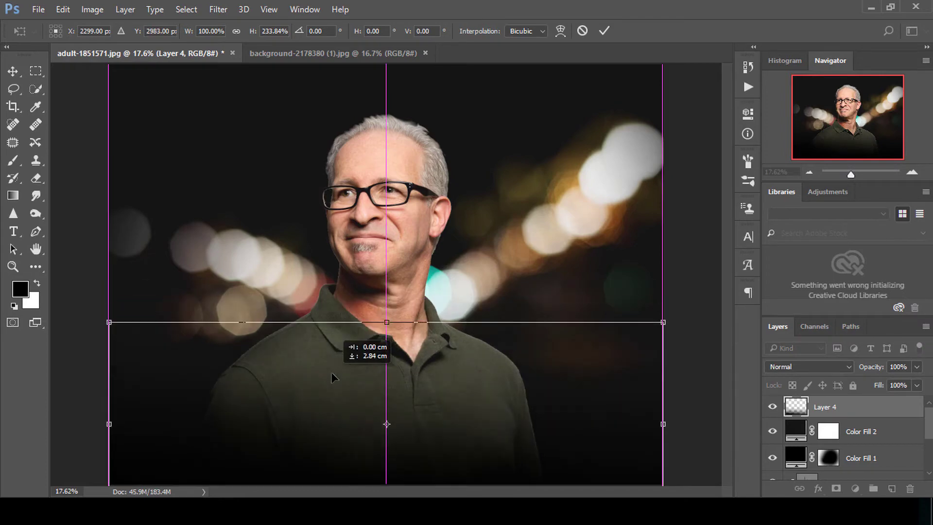
key(Return)
drag(815, 421, 792, 453)
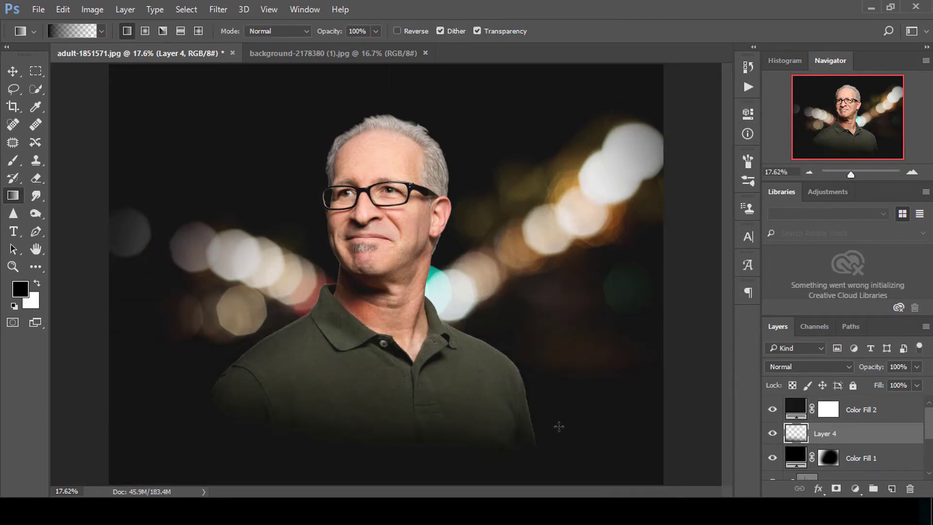
- Tilt, enlarge and shift the gradient downward, then set its opacity to 31%
key(ctrl+t)
drag(384, 224, 365, 219)
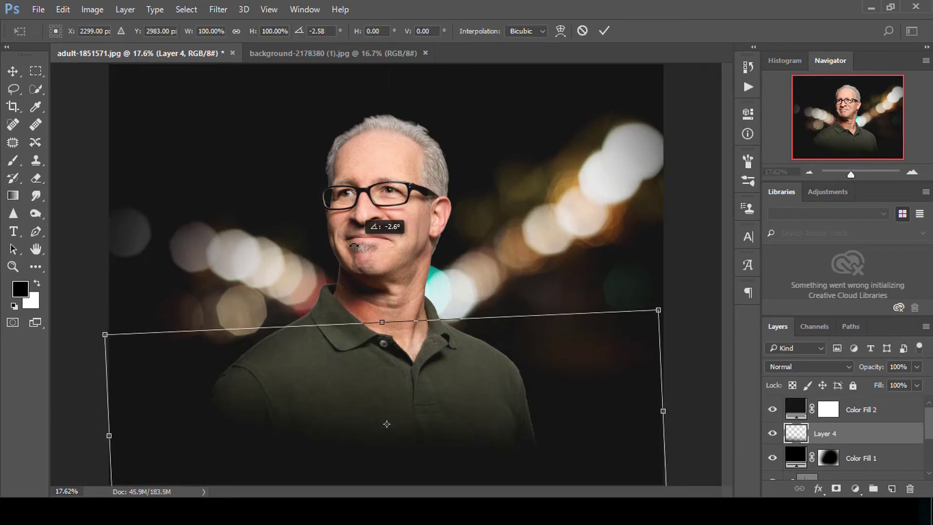
mouse_move(654, 307)
mouse_down()
mouse_move(616, 189)
mouse_move(720, 122)
mouse_up()
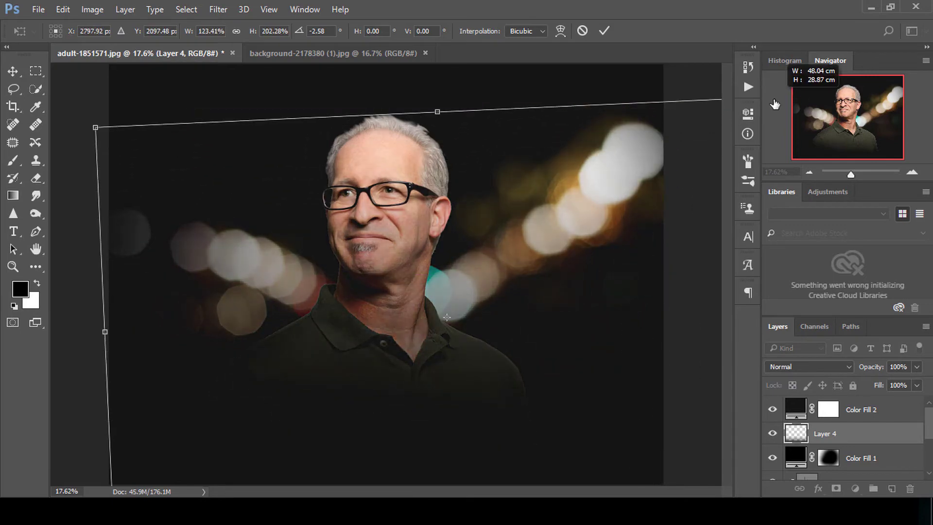
mouse_move(464, 113)
mouse_down()
mouse_move(465, 253)
mouse_move(366, 197)
mouse_up()
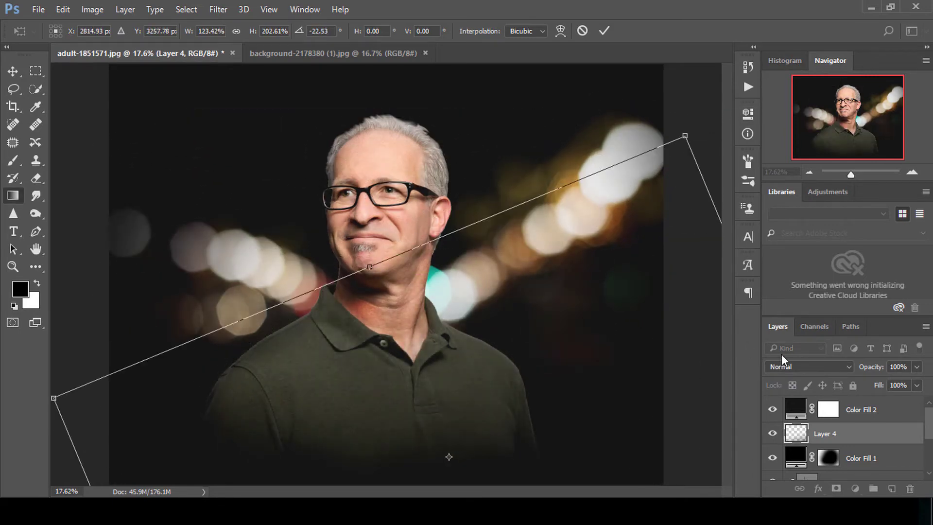
key(Return)
key(3)
key(1)
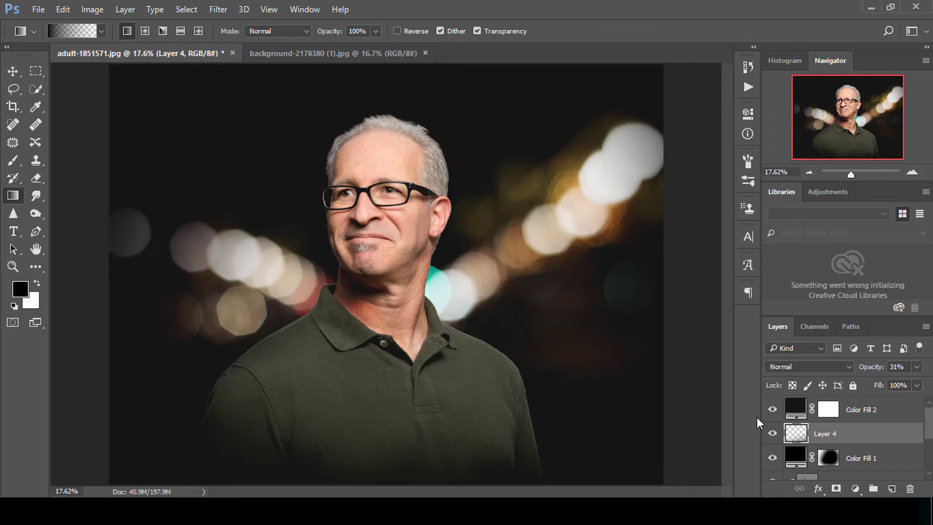
- Keep Layer 4 visible at 31% opacity and lower Color Fill 1's opacity to 16%
click(773, 434)
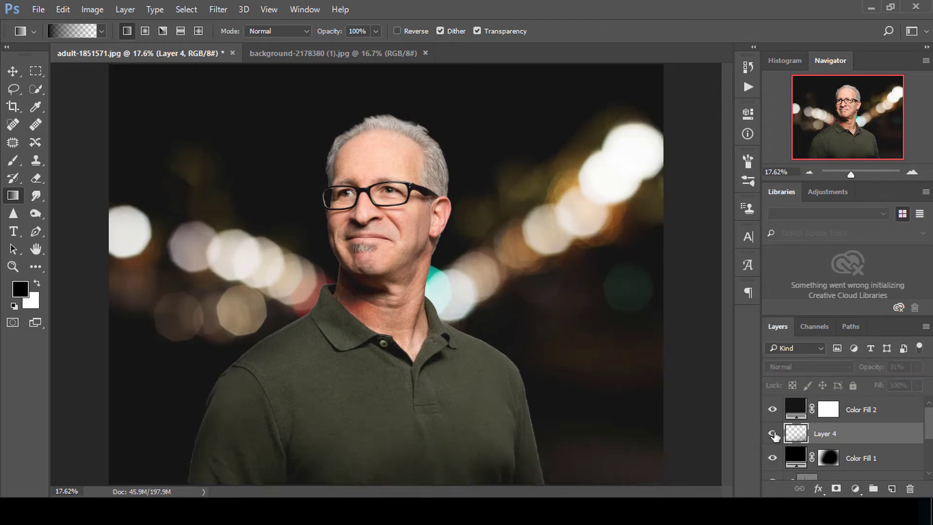
click(773, 434)
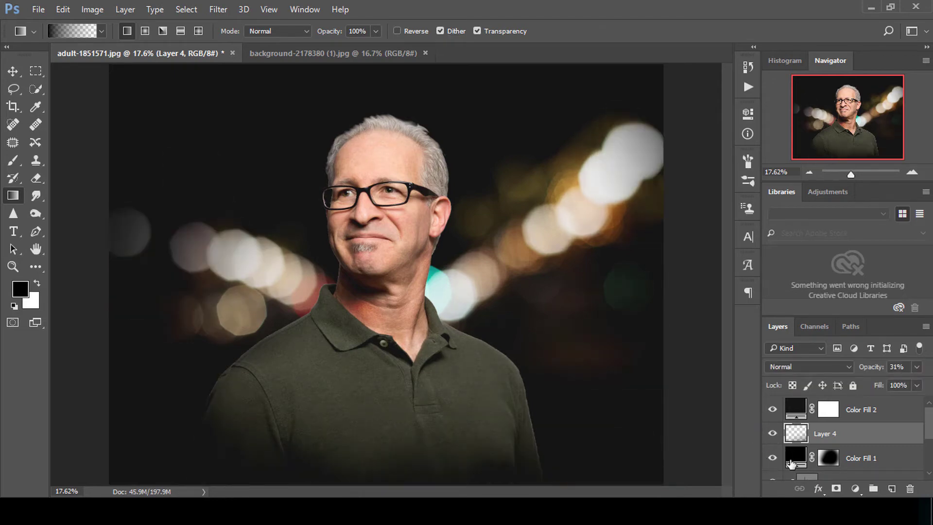
click(863, 458)
drag(871, 367, 573, 377)
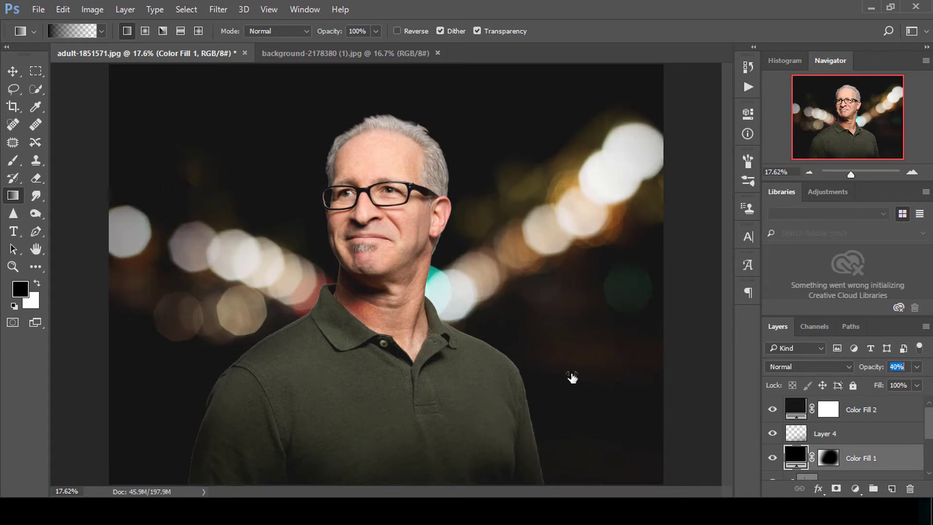
click(825, 434)
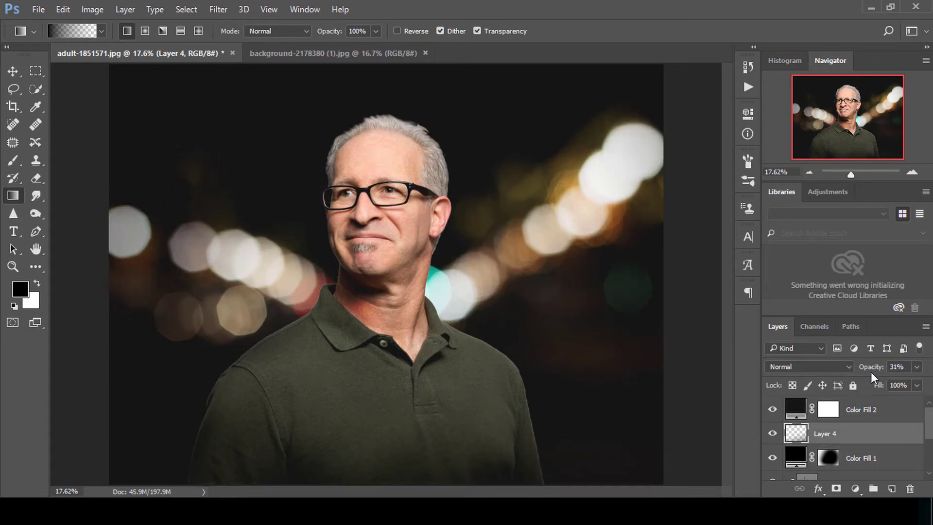
drag(871, 372, 555, 374)
click(863, 467)
mouse_move(865, 372)
mouse_down()
mouse_move(931, 365)
mouse_move(573, 364)
mouse_move(584, 360)
mouse_up()
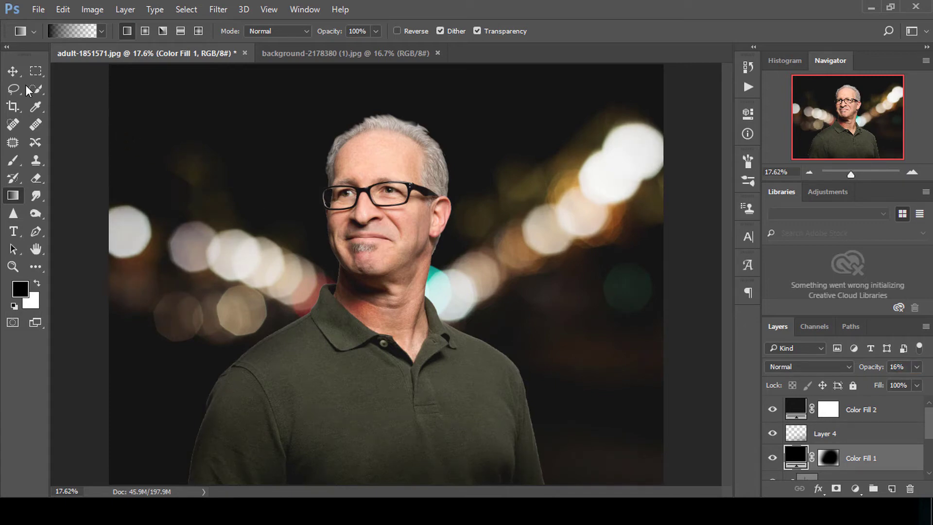
click(13, 71)
- On a new layer above Color Fill 2, paint a soft light-cyan glow over the neck
click(860, 411)
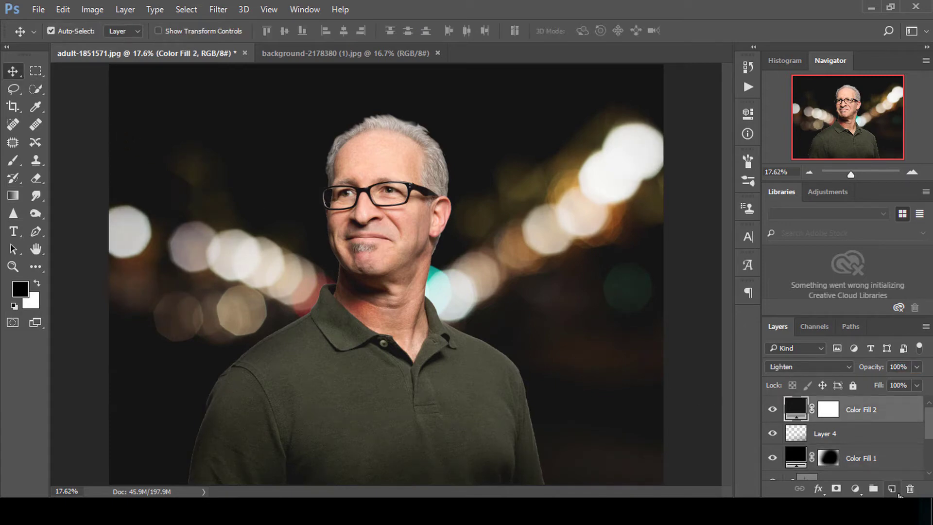
click(892, 489)
key(b)
alt+click(442, 277)
key(bracketleft)
key(bracketleft)
key(bracketleft)
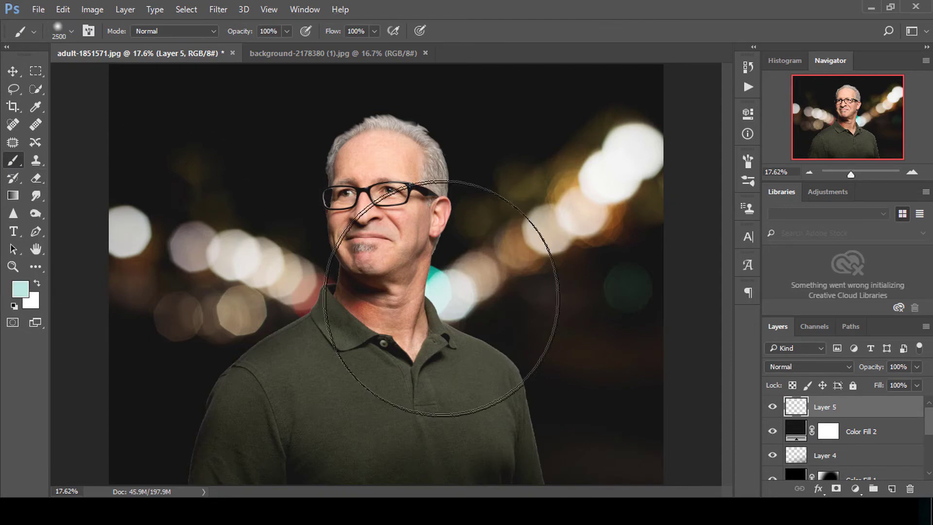
click(442, 294)
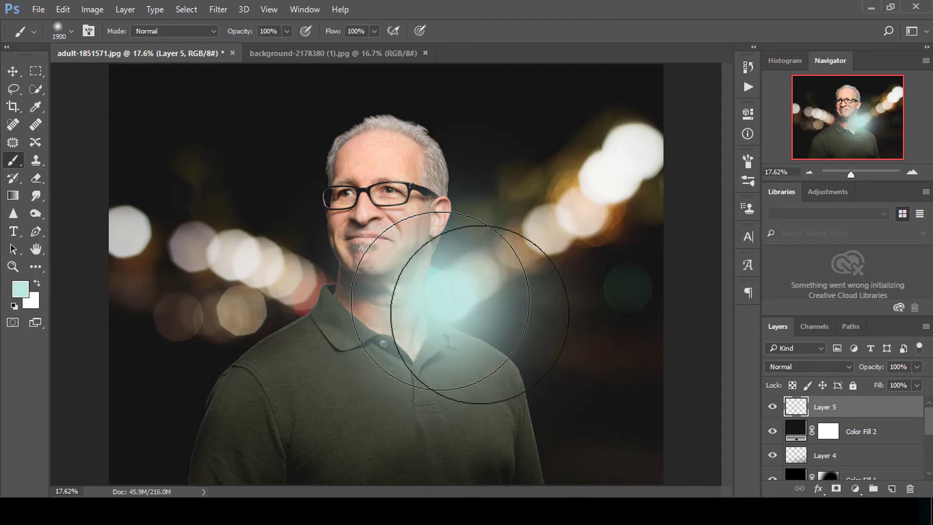
click(453, 299)
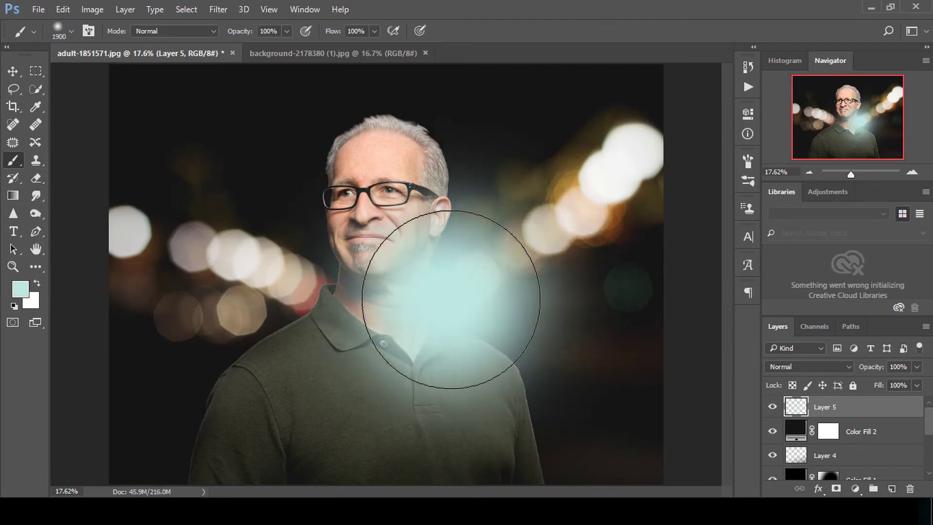
- Set the cyan glow layer to Screen blending at 33% opacity
click(810, 367)
click(786, 183)
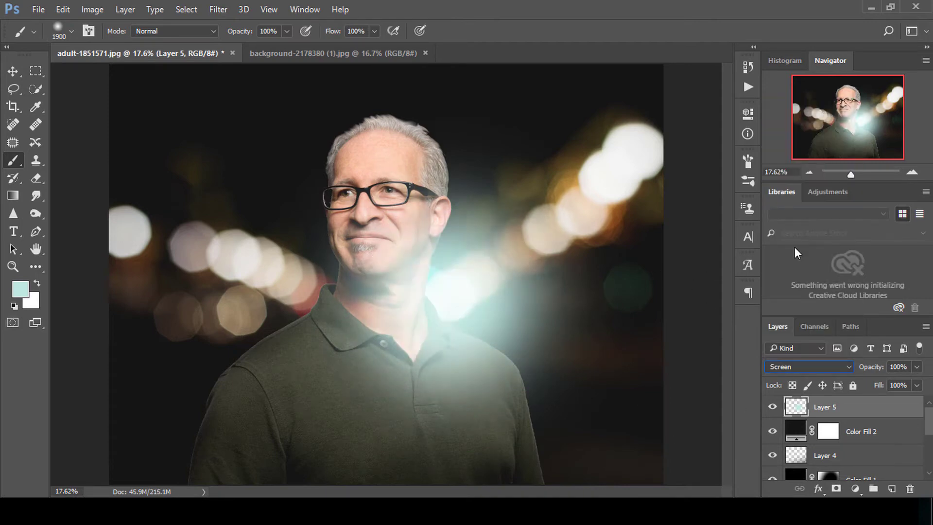
drag(873, 373, 364, 382)
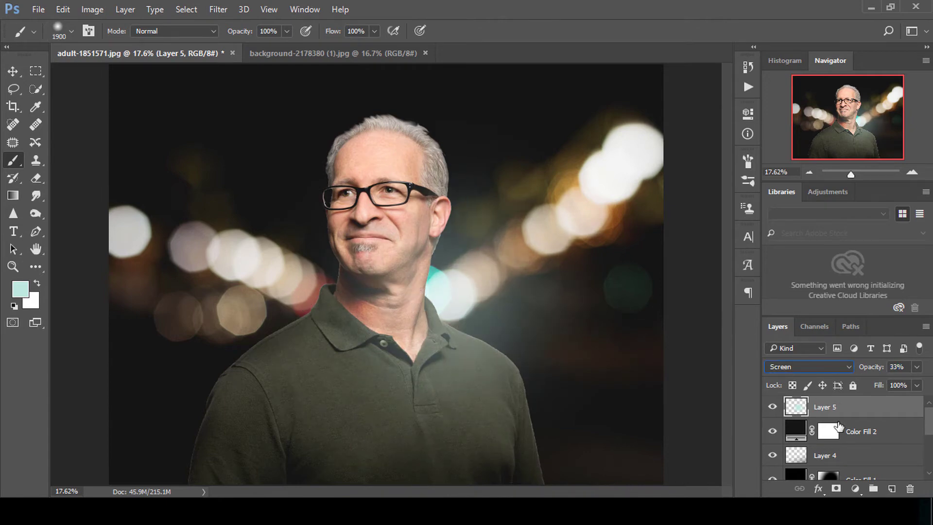
scroll(874, 471, down, 2)
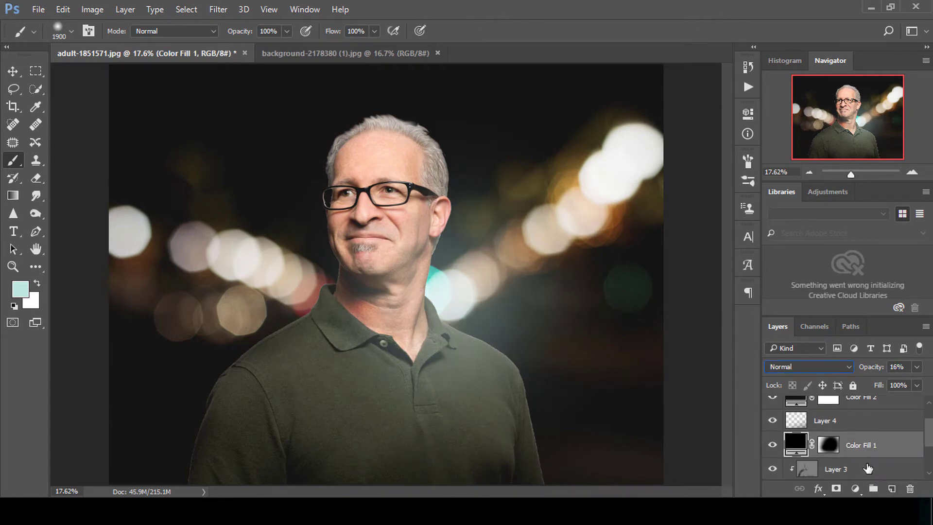
- On a new layer above Layer 3, paint a big white glow at the upper right
click(870, 469)
click(893, 489)
scroll(822, 449, down, 1)
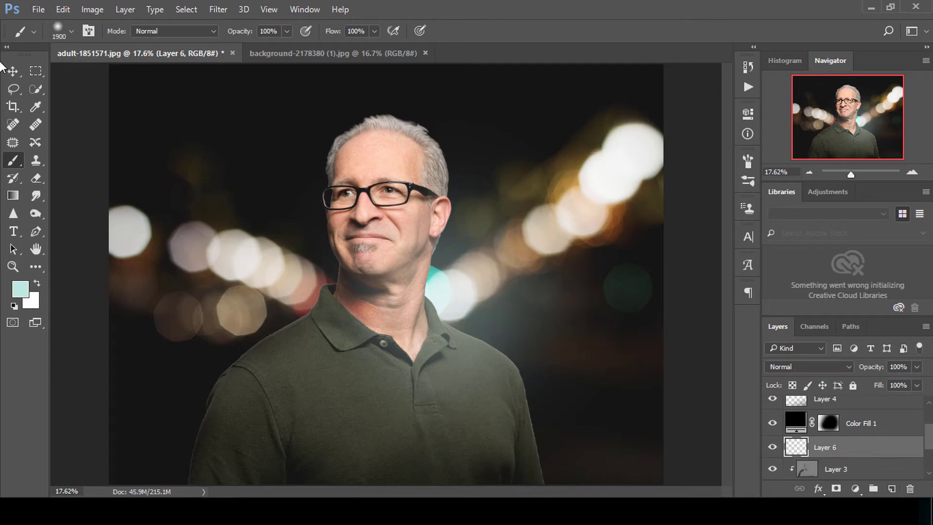
click(25, 297)
click(319, 180)
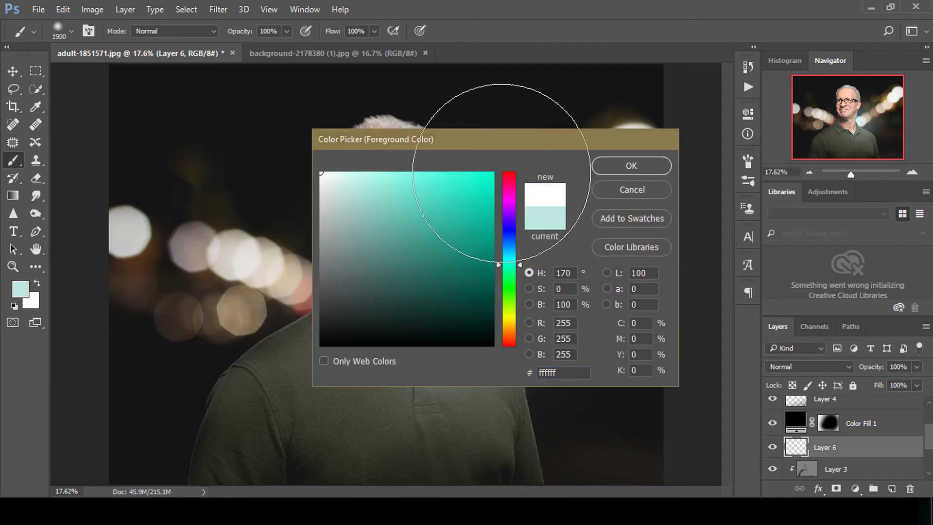
click(659, 162)
key(bracketright)
key(bracketright)
key(bracketright)
key(bracketright)
key(bracketright)
key(bracketright)
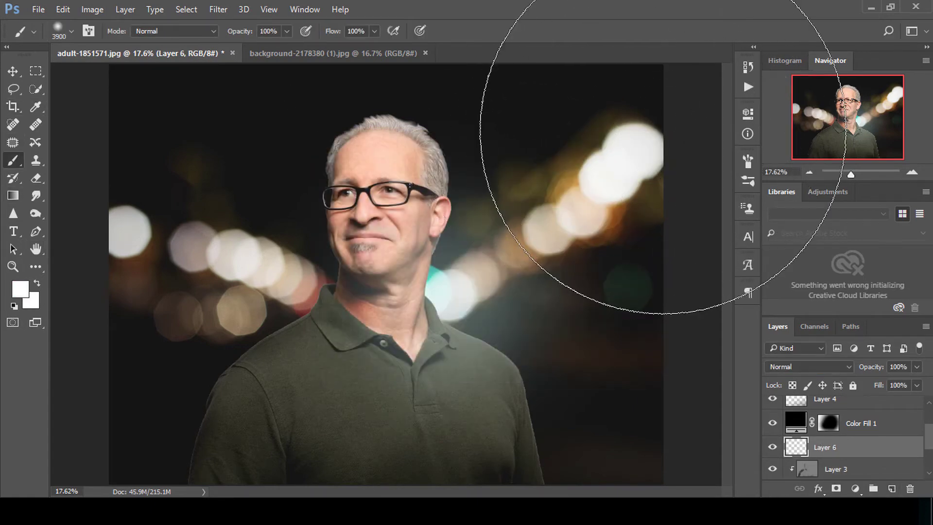
click(663, 131)
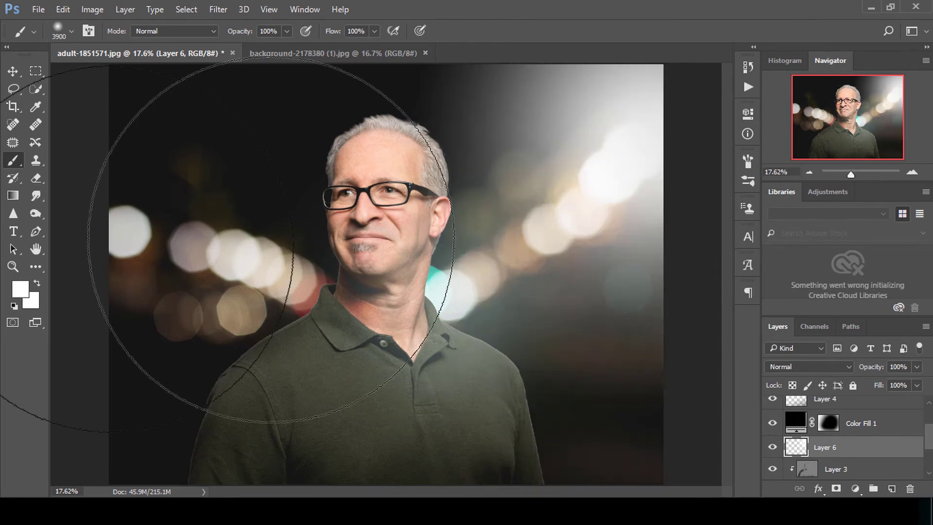
- Stretch the white glow wider and taller and nudge it with the Move tool
key(ctrl+t)
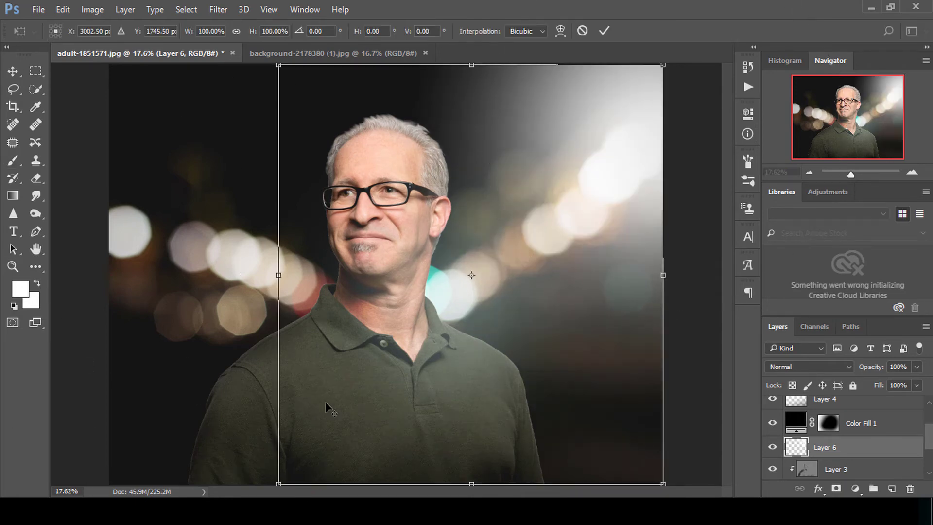
scroll(325, 401, down, 1)
drag(289, 465, 84, 496)
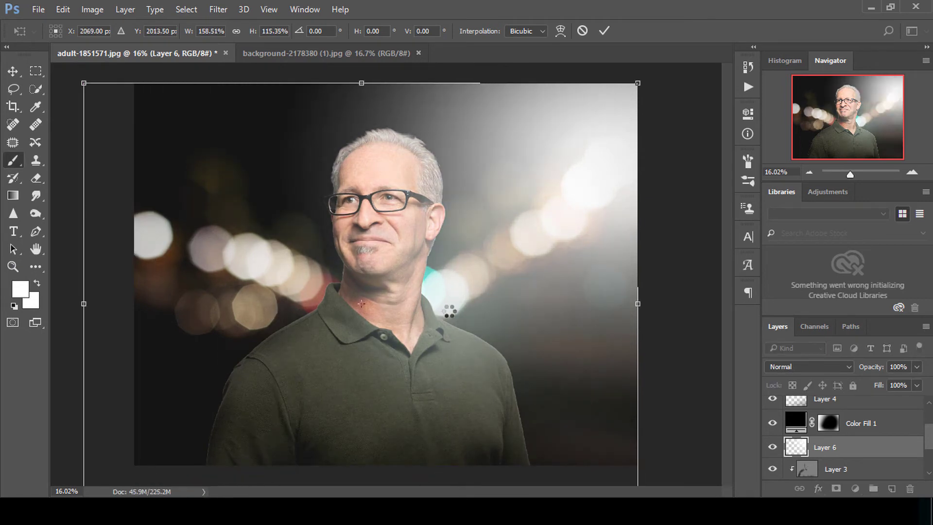
key(Return)
key(v)
mouse_move(537, 156)
mouse_down()
mouse_move(543, 165)
mouse_move(566, 154)
mouse_up()
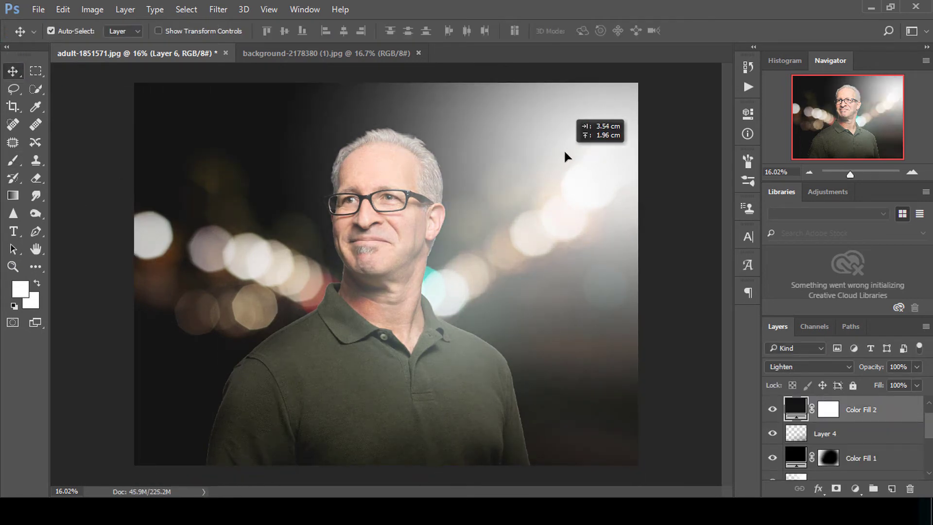
scroll(839, 423, up, 1)
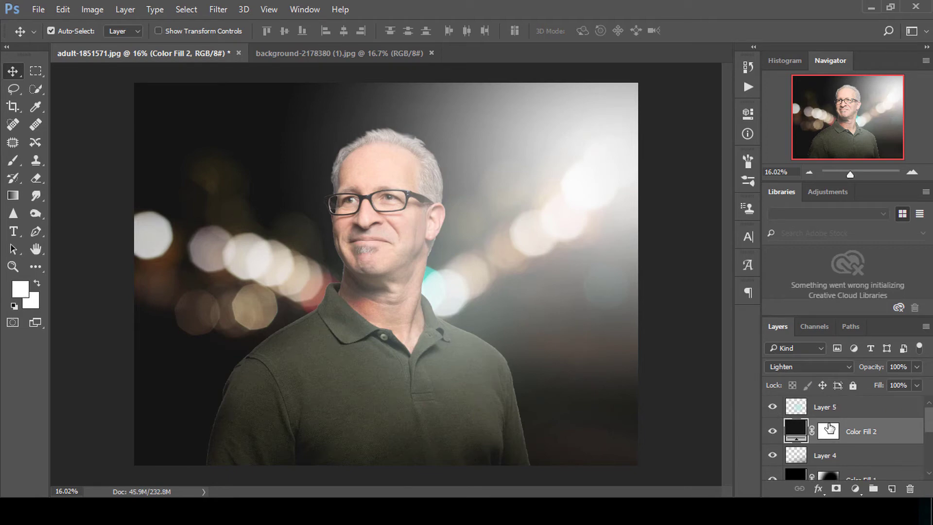
scroll(830, 428, down, 2)
- Shift the white glow on Layer 6 rightward and lower its opacity to about 27%
click(818, 464)
key(ctrl+t)
drag(374, 357, 449, 334)
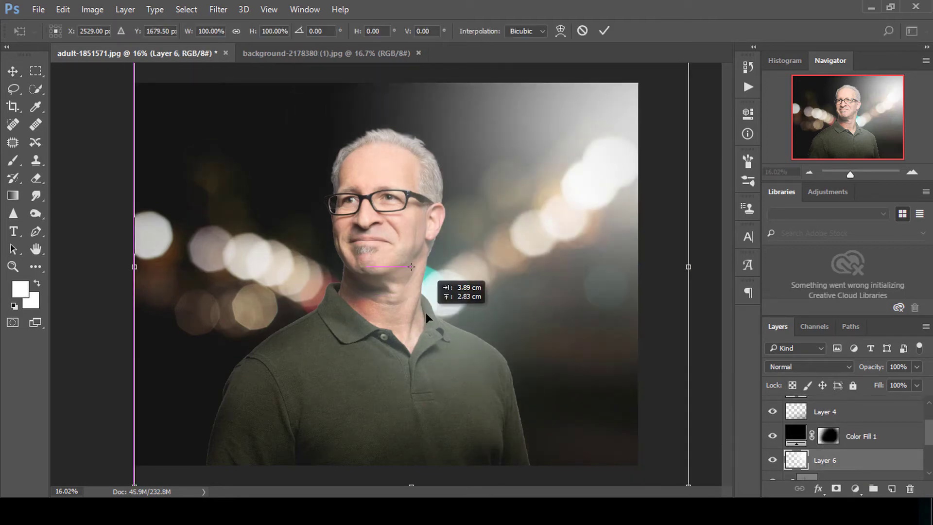
key(Return)
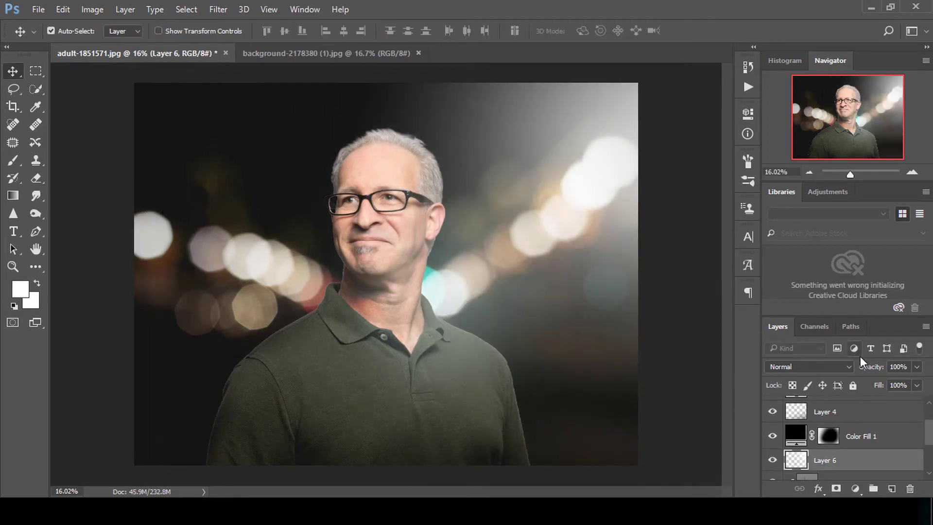
key(2)
key(8)
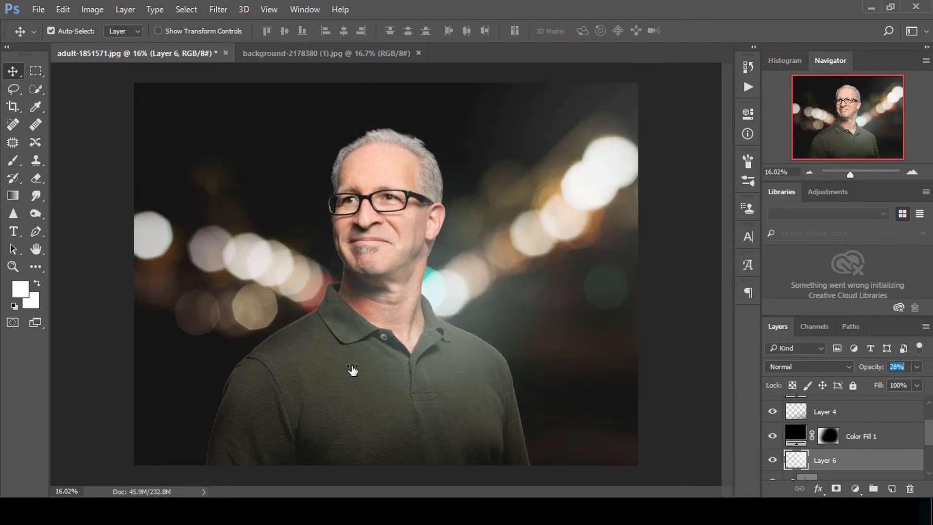
scroll(352, 371, up, 1)
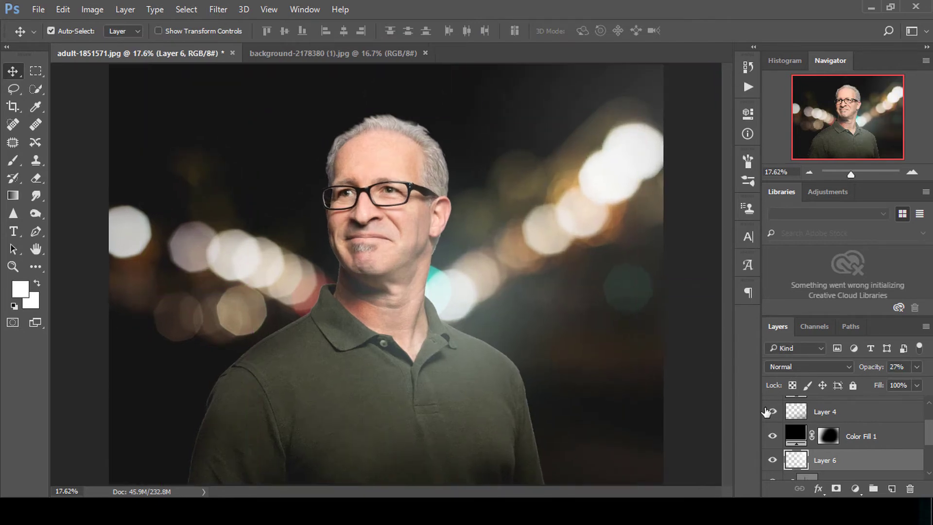
scroll(829, 429, up, 2)
- Set the cyan glow Layer 5's opacity to 17%
click(836, 407)
key(0)
key(0)
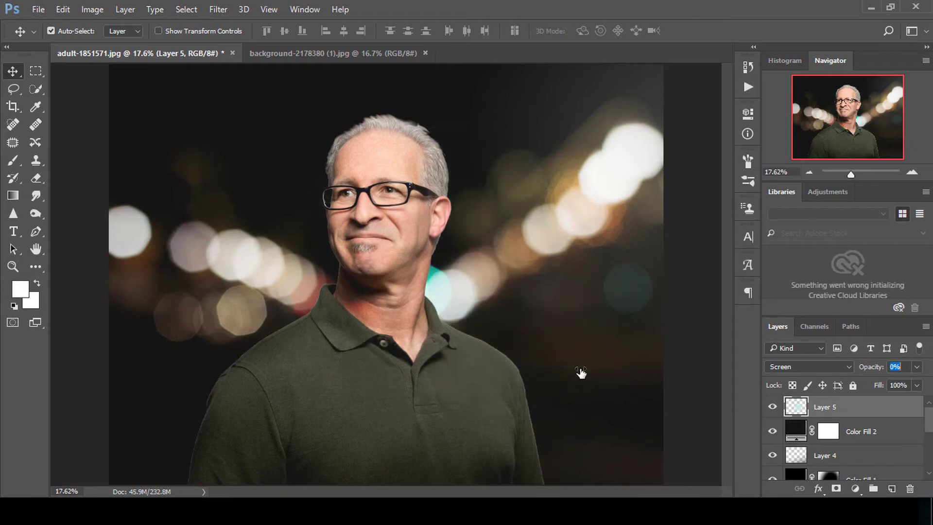
drag(583, 372, 595, 375)
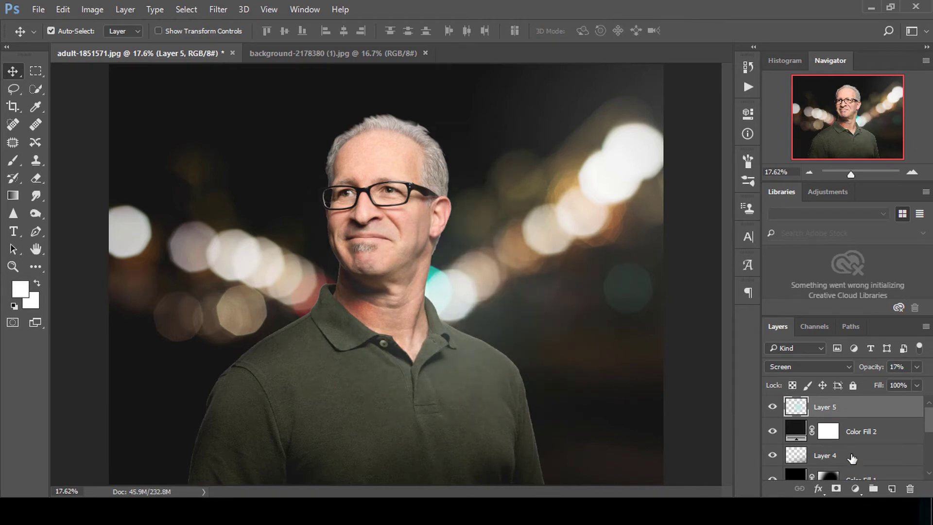
- On a new layer, paint a soft bright-red glow left of the man's face
click(890, 490)
click(13, 160)
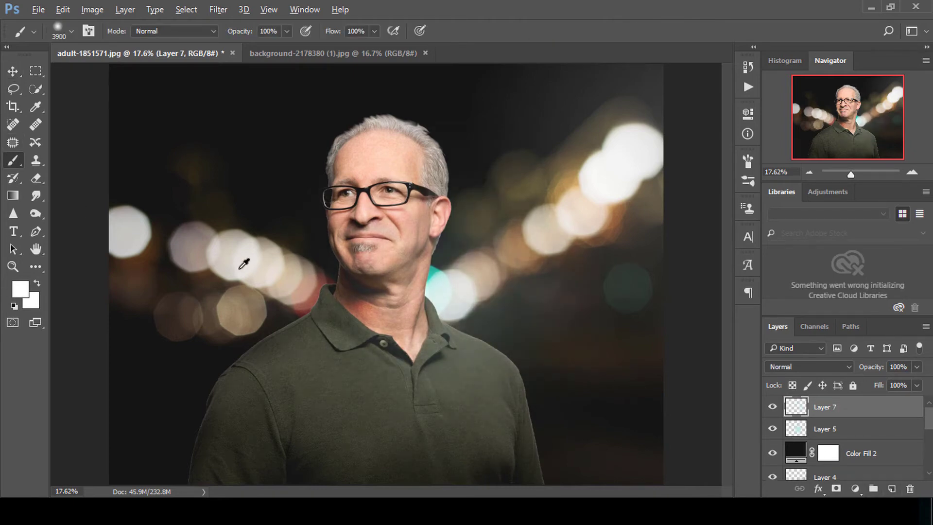
alt+click(305, 313)
click(20, 291)
drag(406, 215, 466, 191)
key(Return)
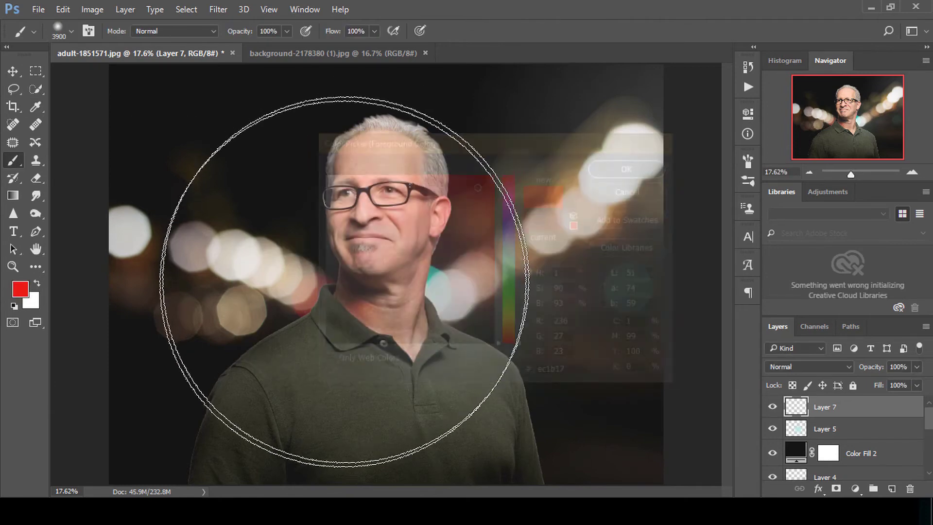
key(bracketleft)
key(bracketleft)
key(bracketleft)
click(314, 286)
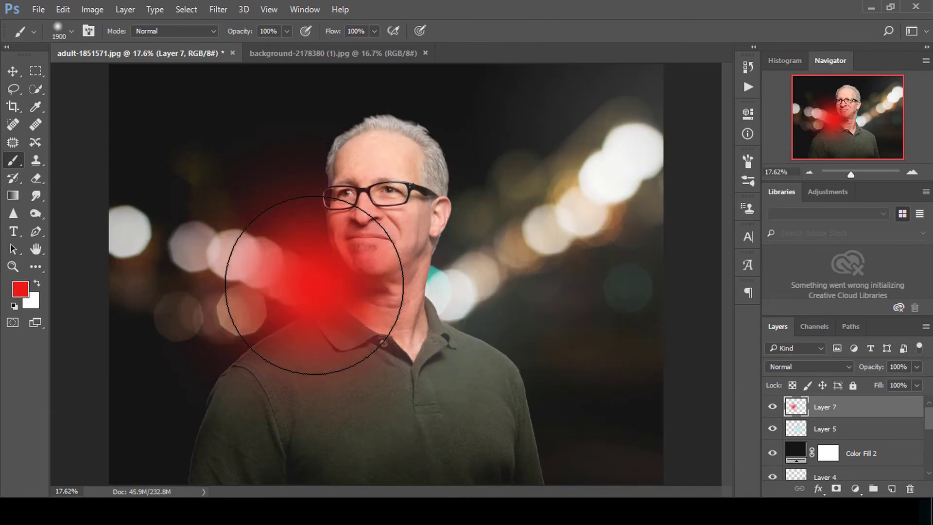
click(311, 275)
- Screen-blend the red glow, enlarge it to about 140%, fade it to 29%, and add empty Layer 8
click(773, 367)
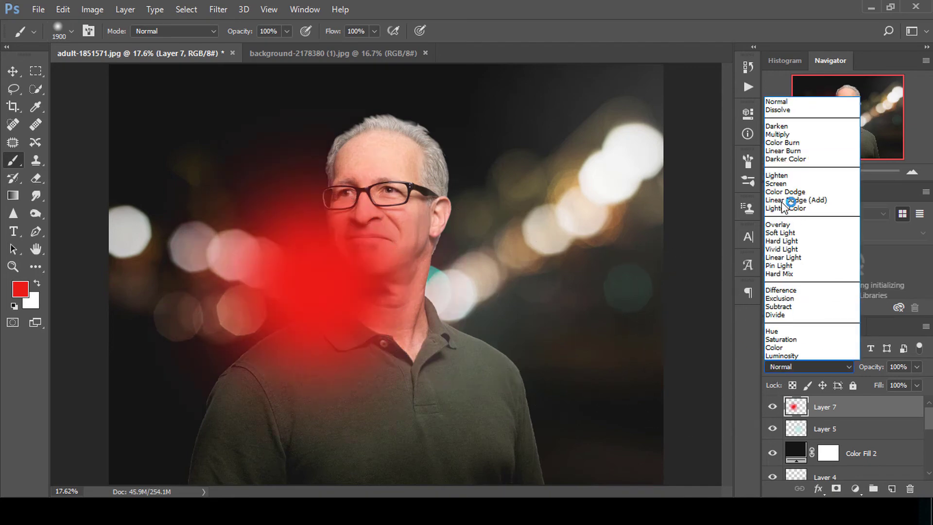
click(778, 183)
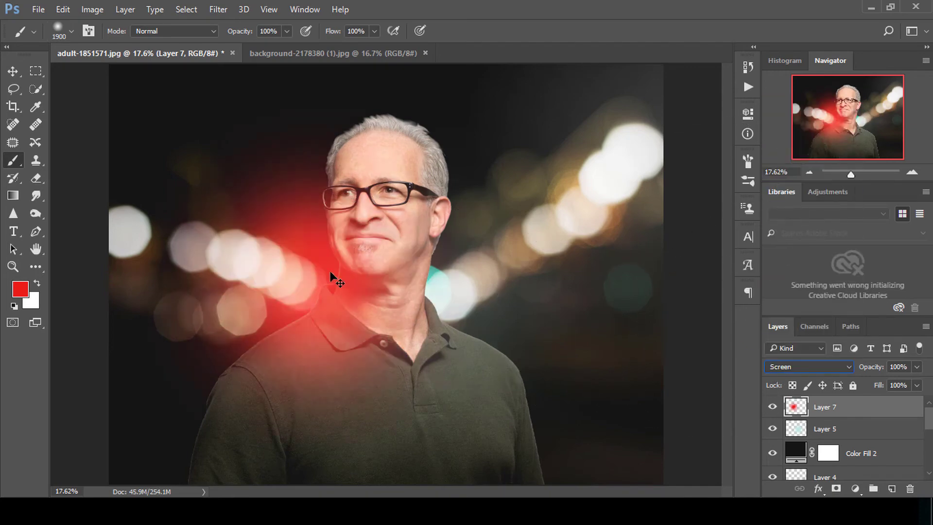
key(ctrl+t)
drag(505, 99, 497, 185)
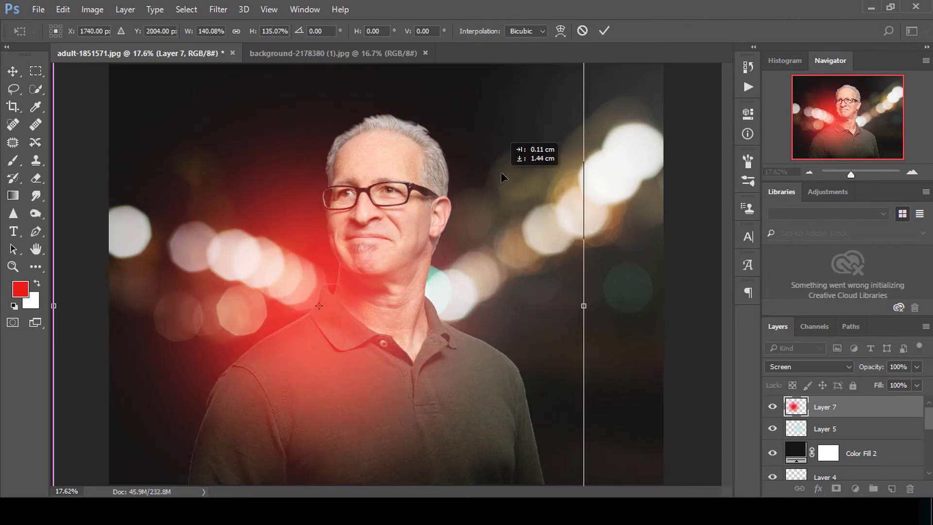
key(b)
key(Return)
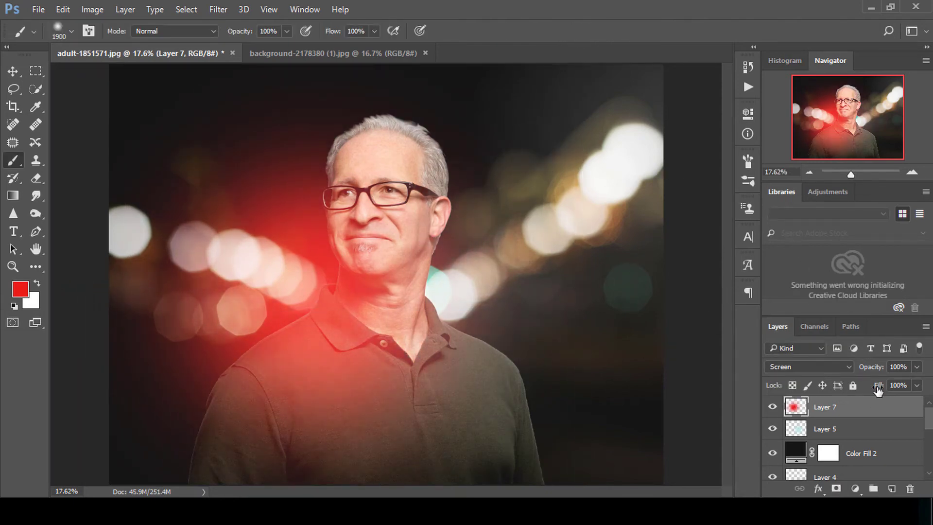
drag(875, 369, 541, 372)
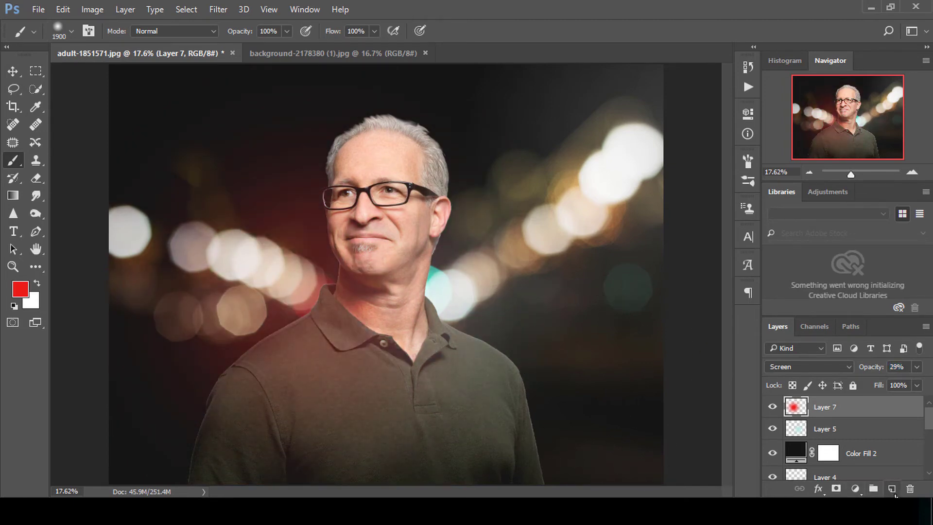
click(892, 489)
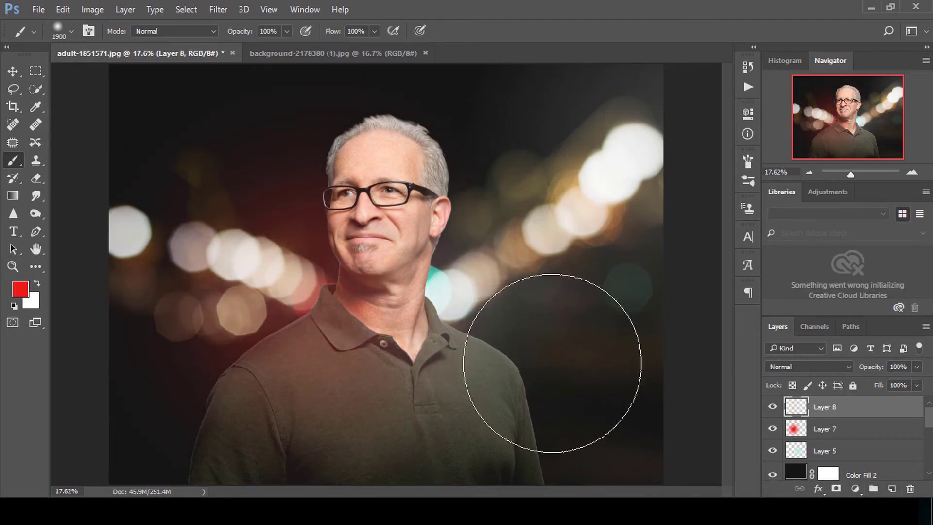
- Paint a large soft orange glow over the man's right shoulder on Layer 8
alt+click(519, 238)
click(20, 291)
click(491, 206)
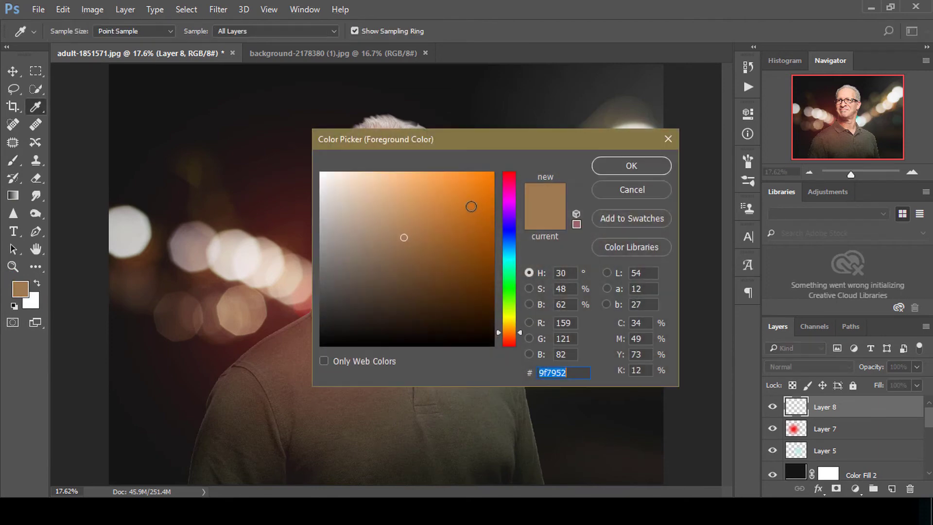
drag(491, 206, 502, 183)
click(631, 162)
key(bracketright)
key(bracketright)
key(bracketright)
key(bracketright)
key(bracketright)
key(bracketright)
key(bracketright)
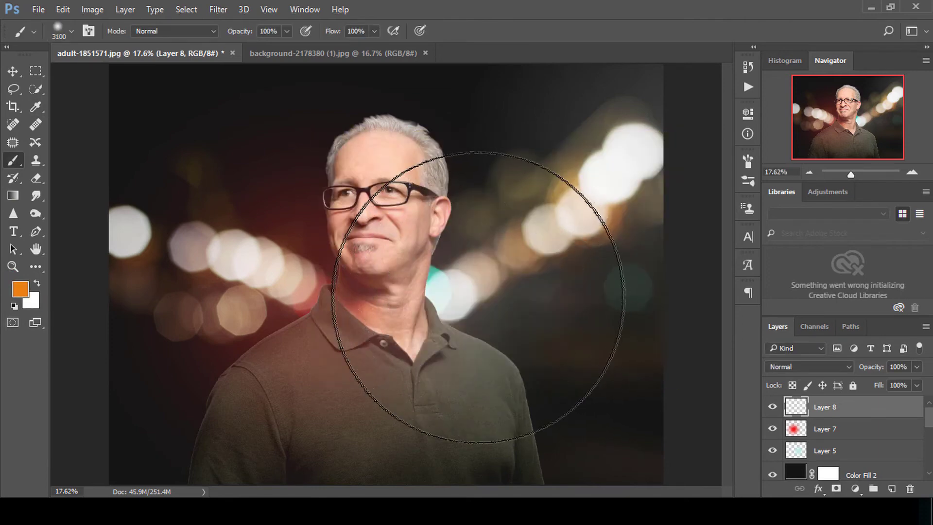
click(474, 297)
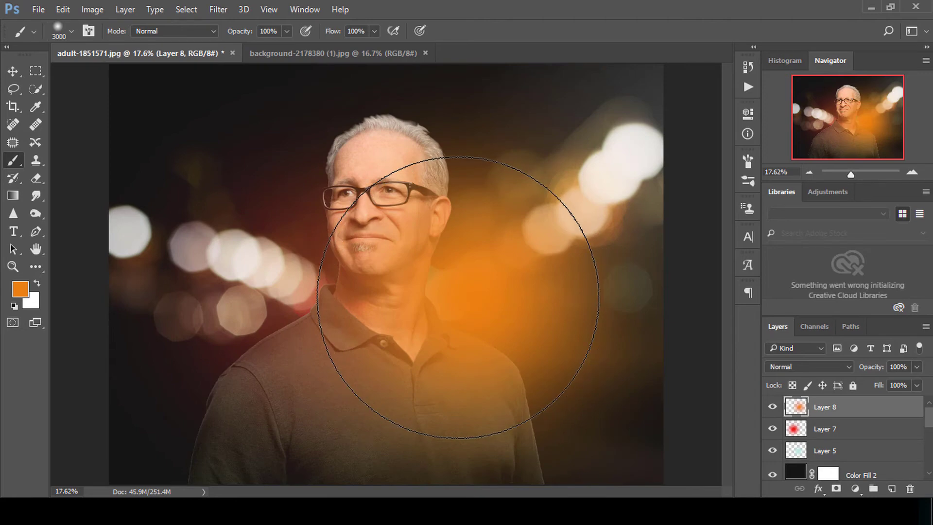
- Set the orange glow layer to Screen blending at 11% opacity
click(798, 366)
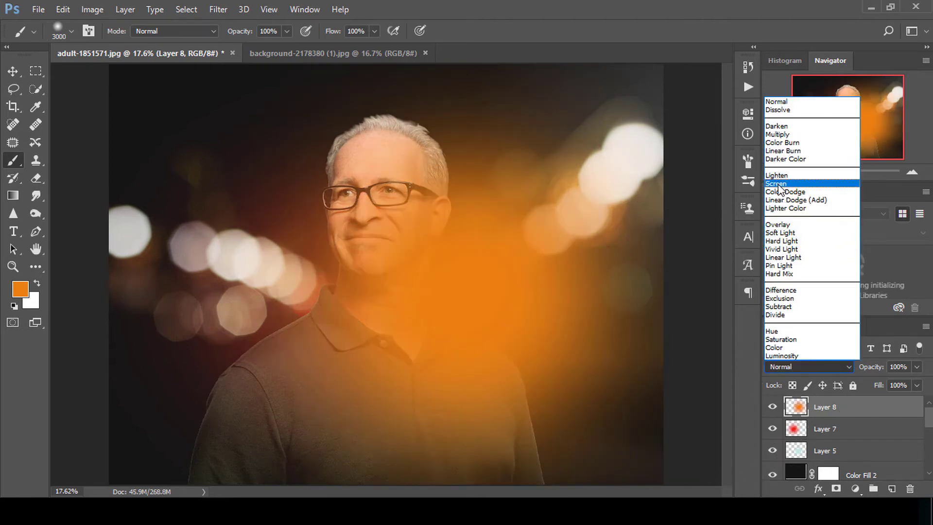
click(800, 180)
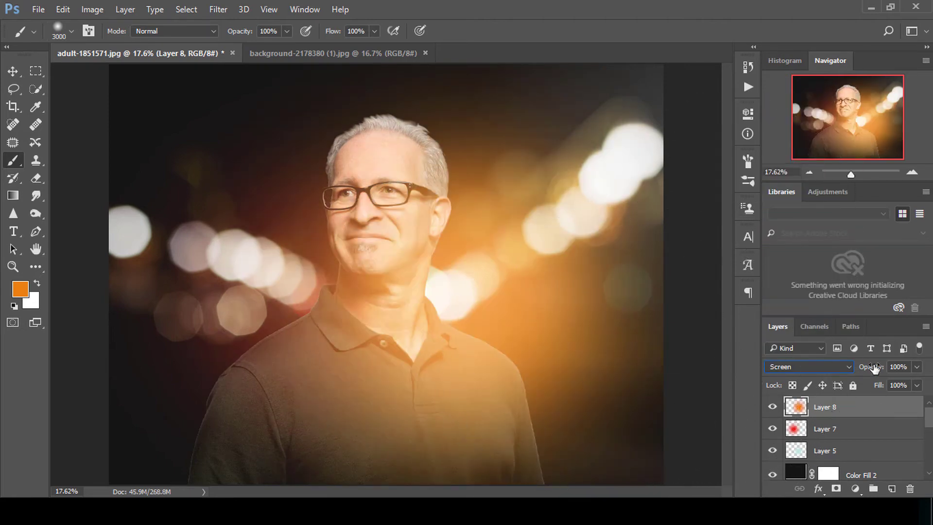
drag(874, 368, 329, 369)
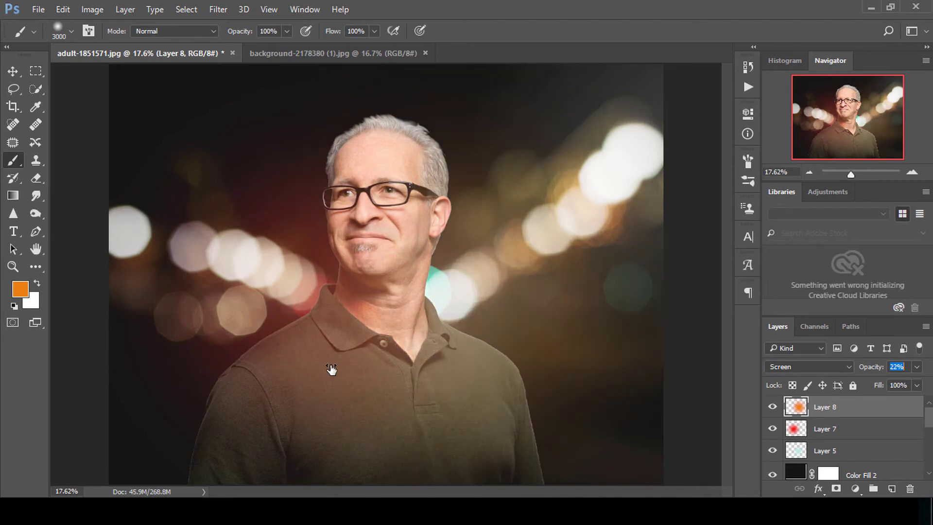
drag(331, 370, 329, 369)
click(773, 407)
click(773, 407)
click(850, 428)
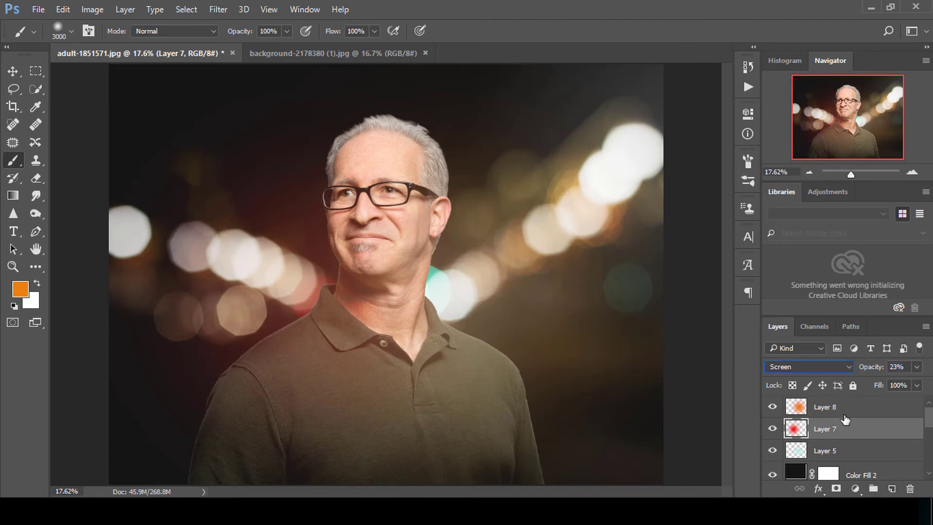
click(852, 407)
drag(880, 371, 469, 399)
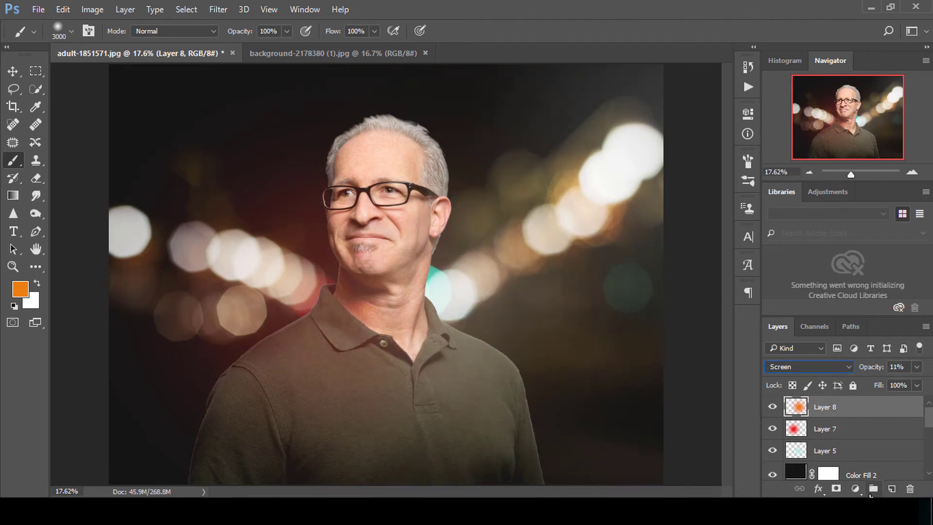
- Try a dark brown Solid Color fill layer, then delete it
click(855, 489)
click(814, 197)
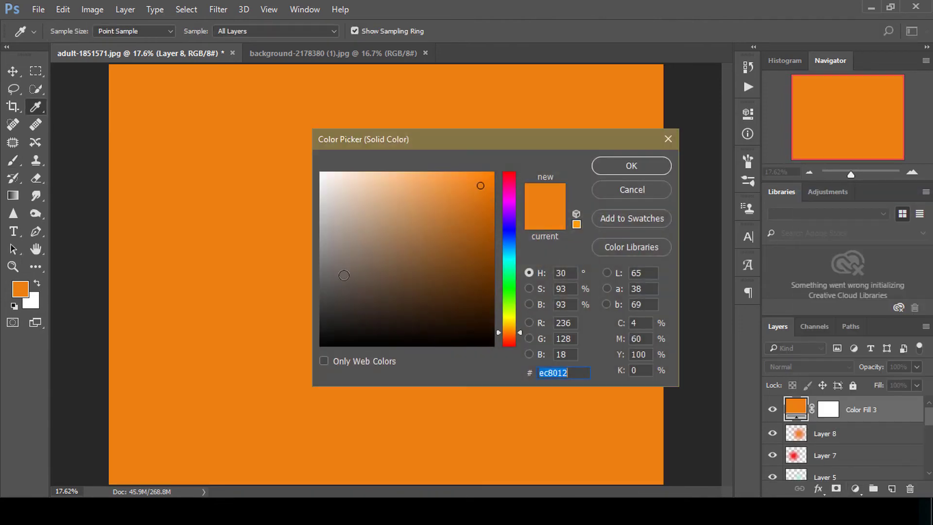
click(385, 287)
click(344, 312)
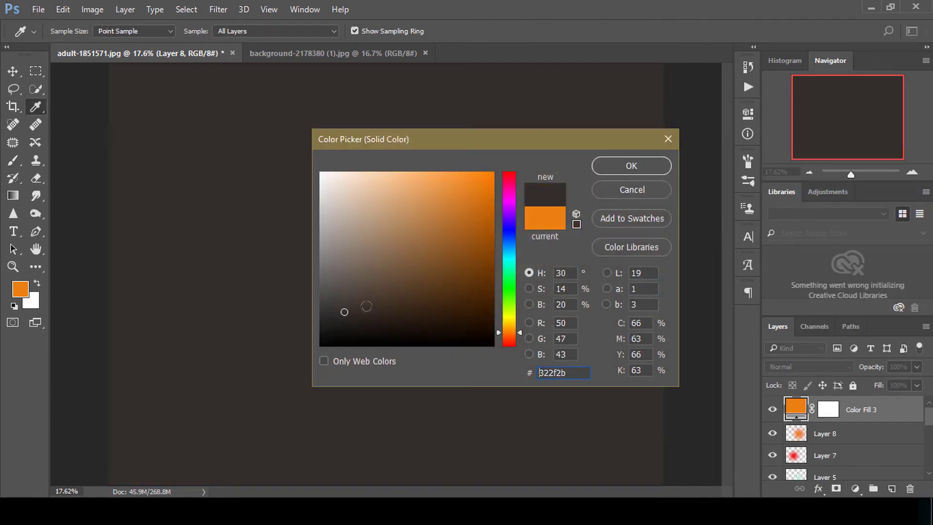
key(Return)
key(Delete)
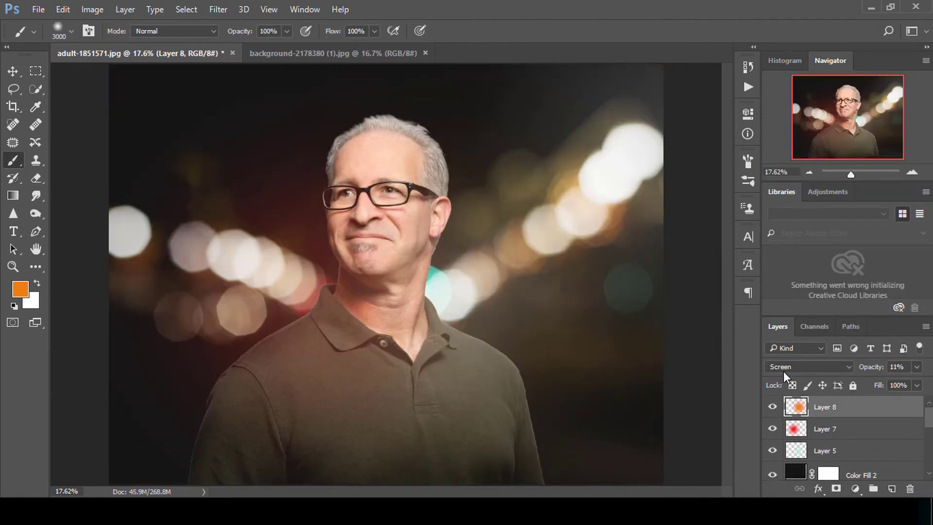
click(856, 489)
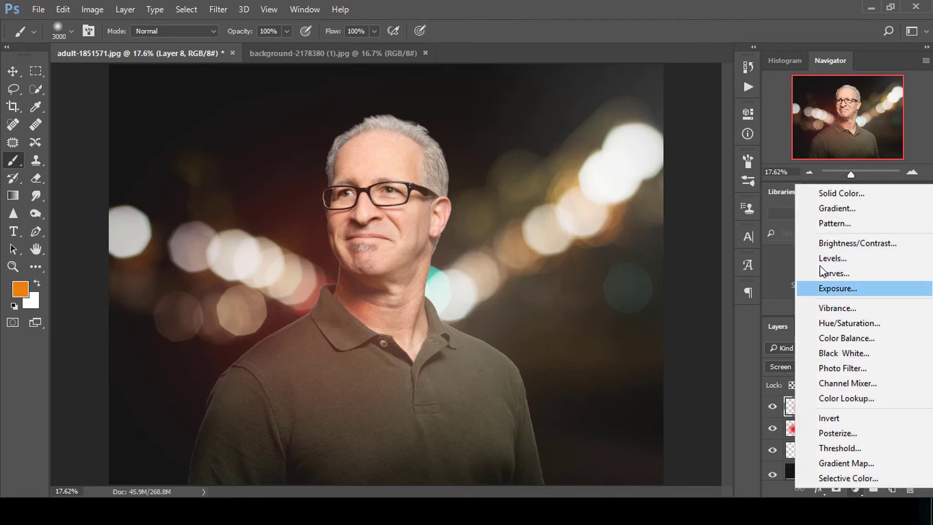
- Add a Levels adjustment raising the Blue channel's output shadows to 16
click(821, 258)
click(636, 177)
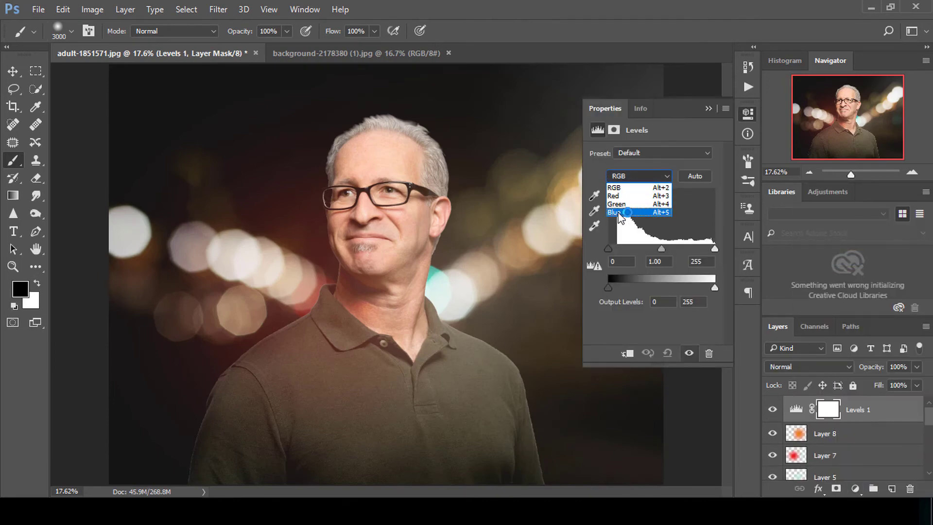
click(622, 213)
drag(608, 288, 614, 288)
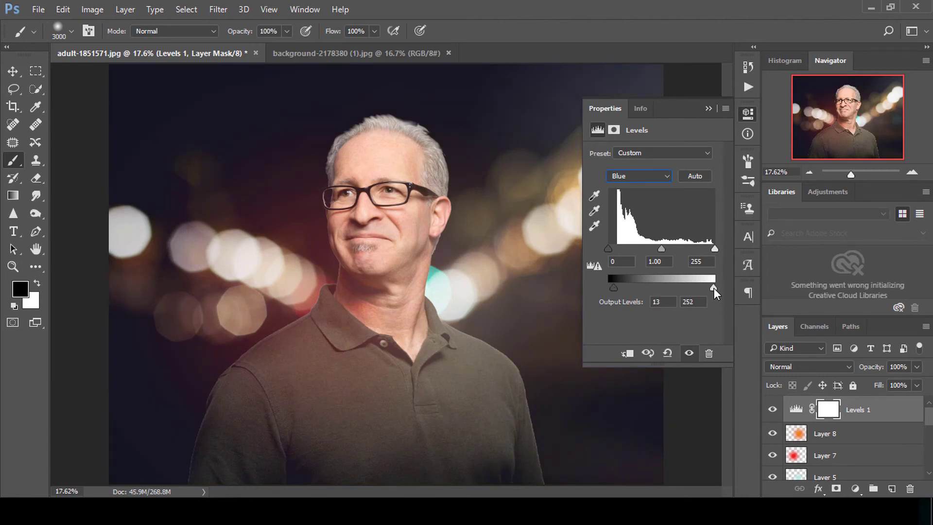
click(708, 108)
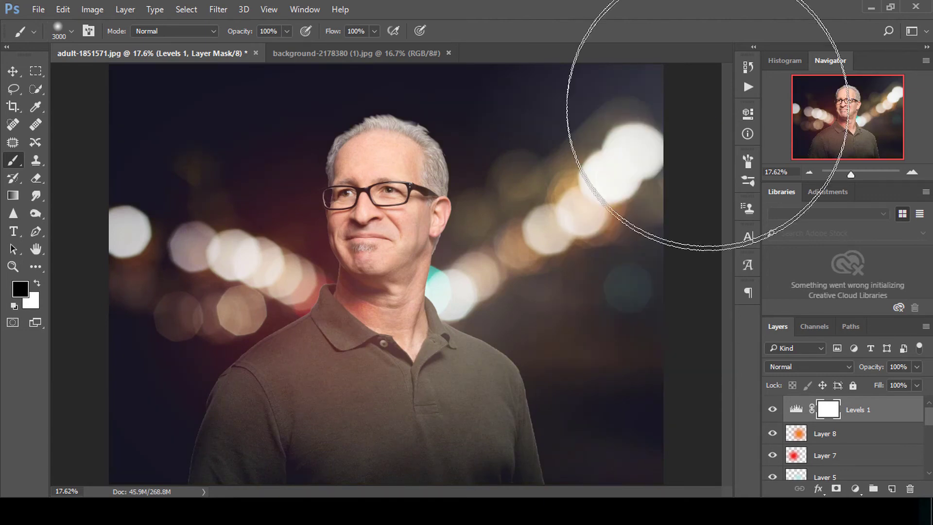
click(773, 409)
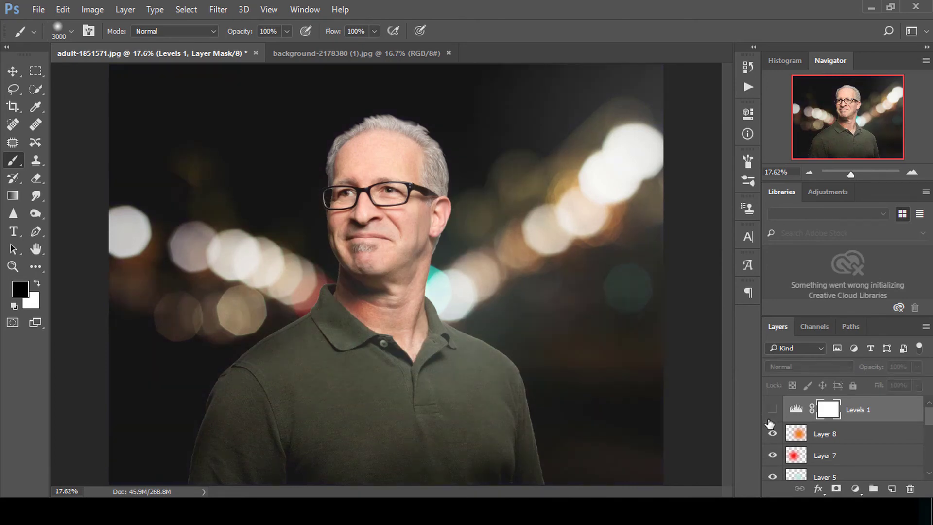
click(771, 410)
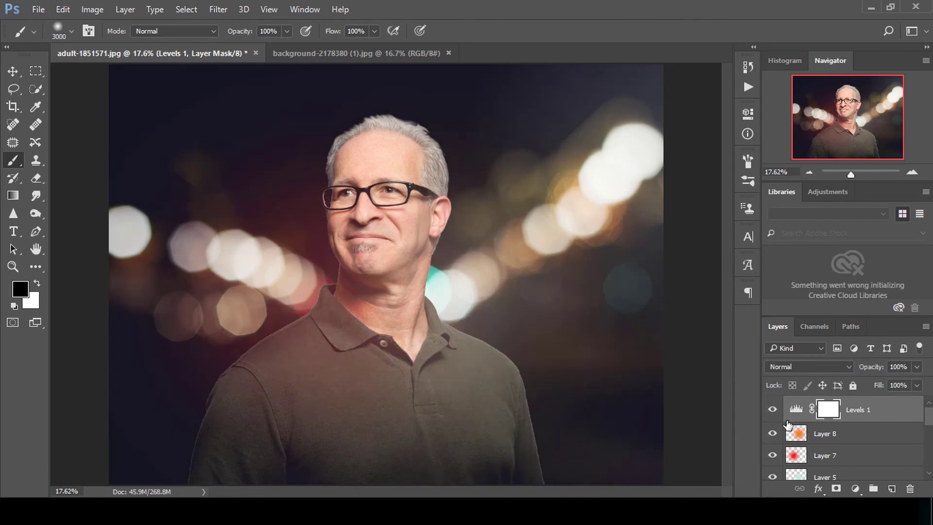
- Adjust the Levels mask feather and fine-tune the output shadow level
double_click(828, 419)
click(828, 419)
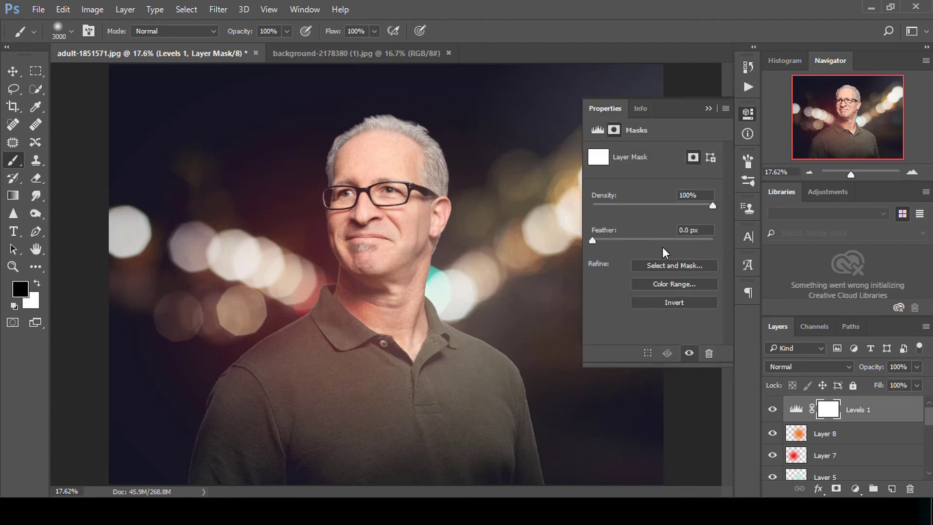
drag(597, 239, 632, 239)
click(600, 240)
click(599, 129)
drag(612, 288, 607, 288)
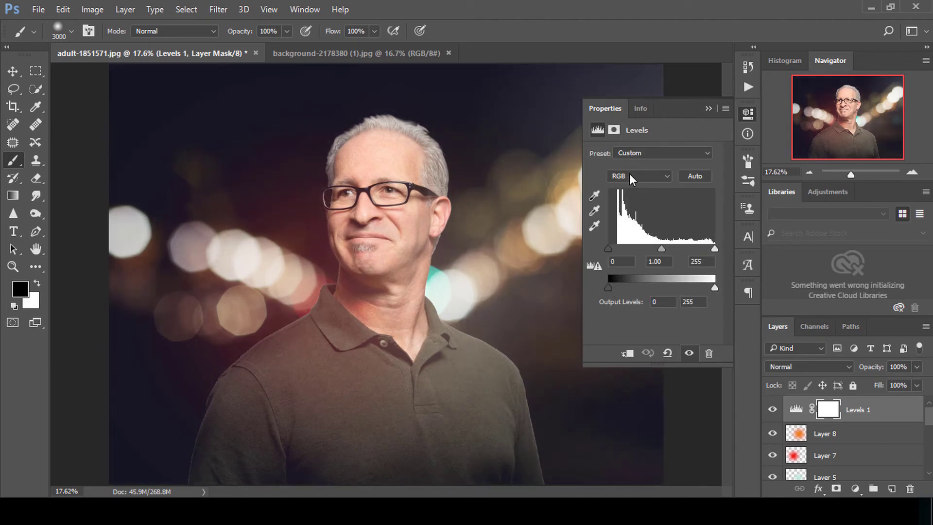
- Reselect the Blue channel in Levels and toggle the tint and glows to compare
click(630, 175)
click(620, 205)
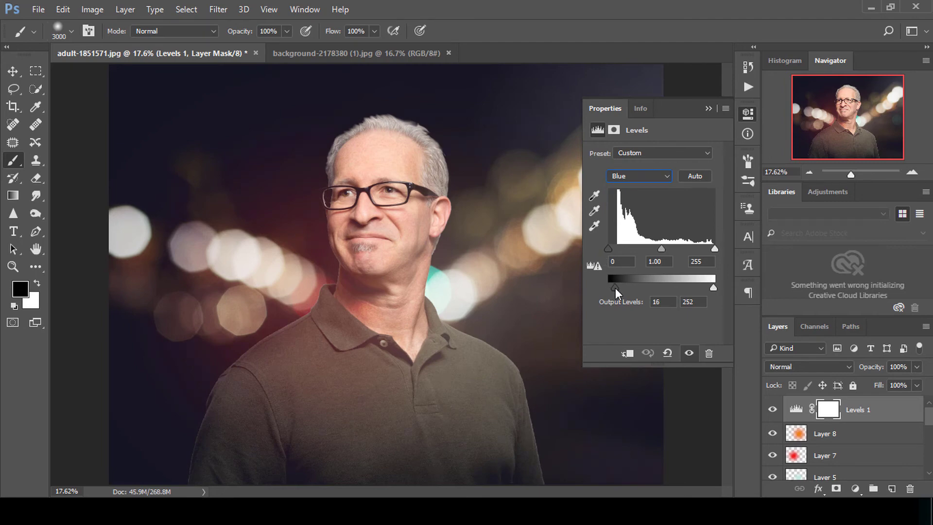
click(708, 108)
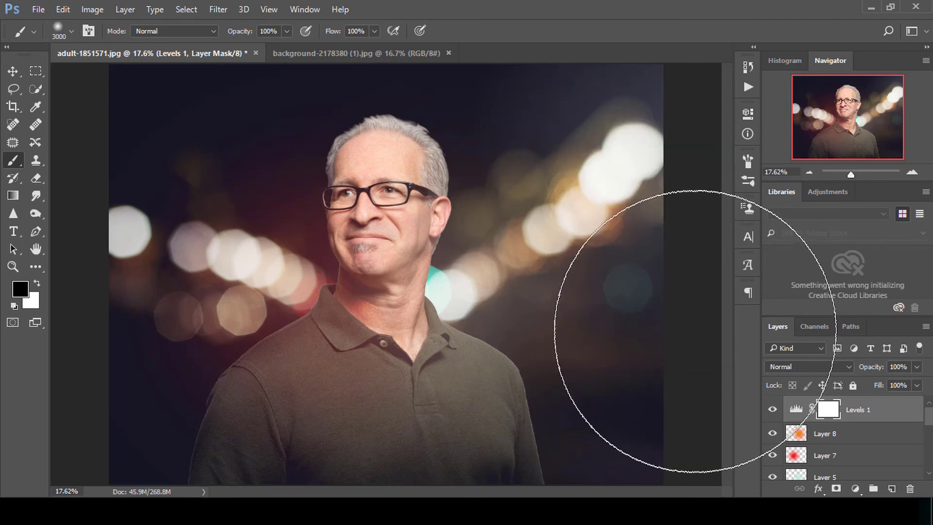
click(773, 409)
click(773, 434)
drag(774, 457, 773, 411)
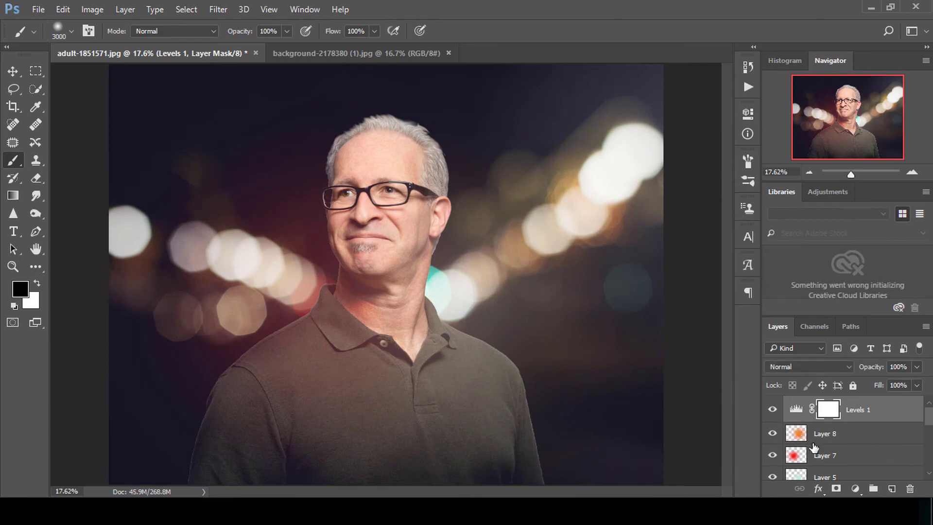
- Blend the merged copy in Linear Light and apply the High Pass sharpening filter
click(794, 367)
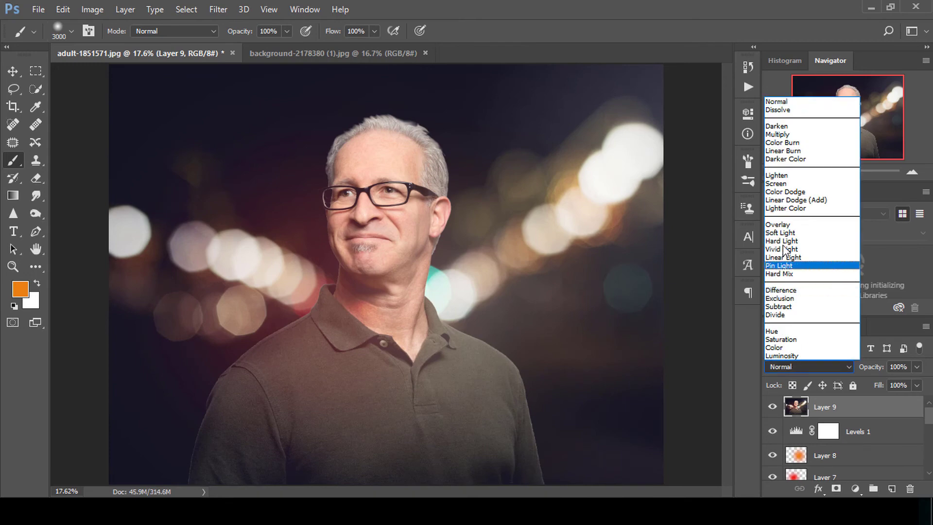
click(783, 257)
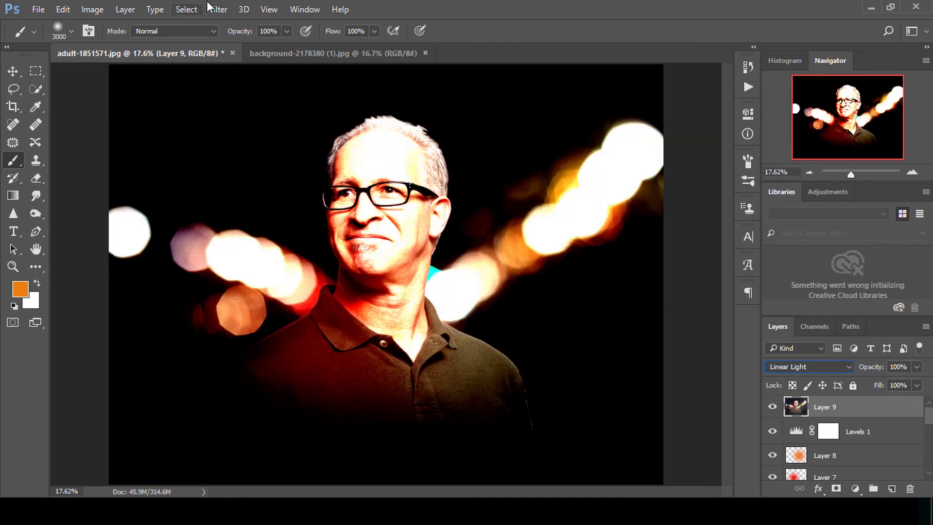
click(218, 9)
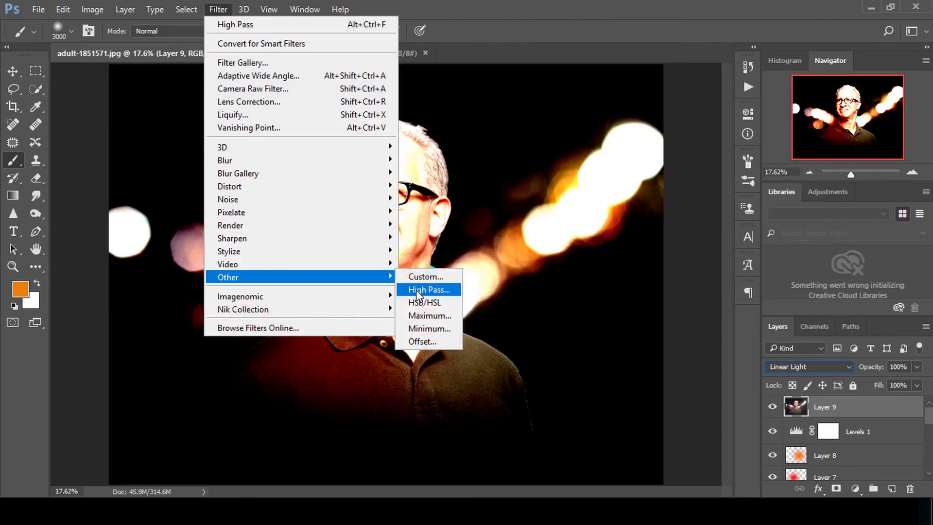
click(416, 290)
key(Return)
- Duplicate the sharpening layer, then remove the extra Layer 9 copy 2
key(ctrl+j)
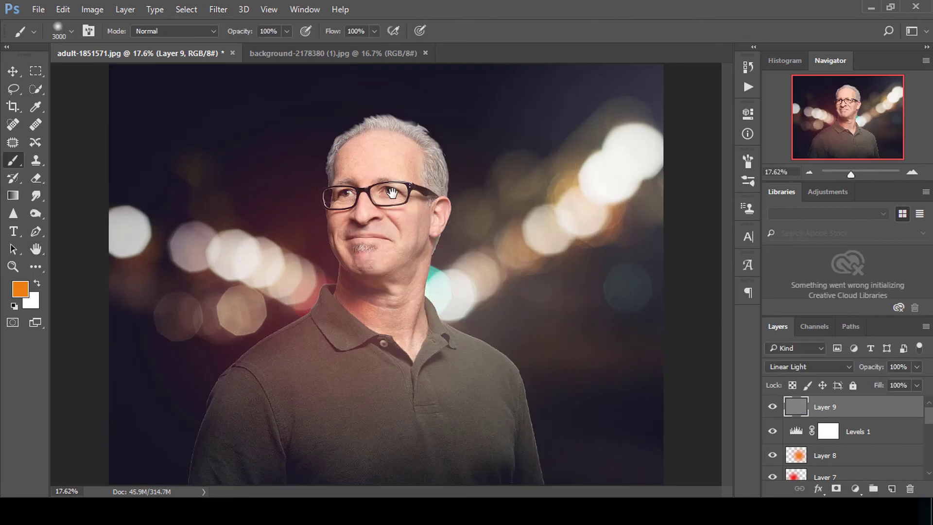
key(ctrl+plus)
key(ctrl+j)
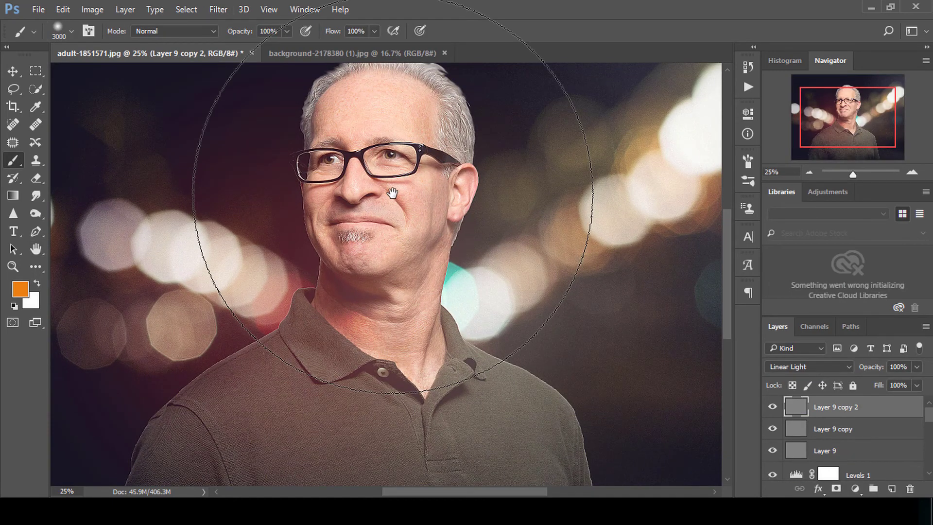
key(ctrl+z)
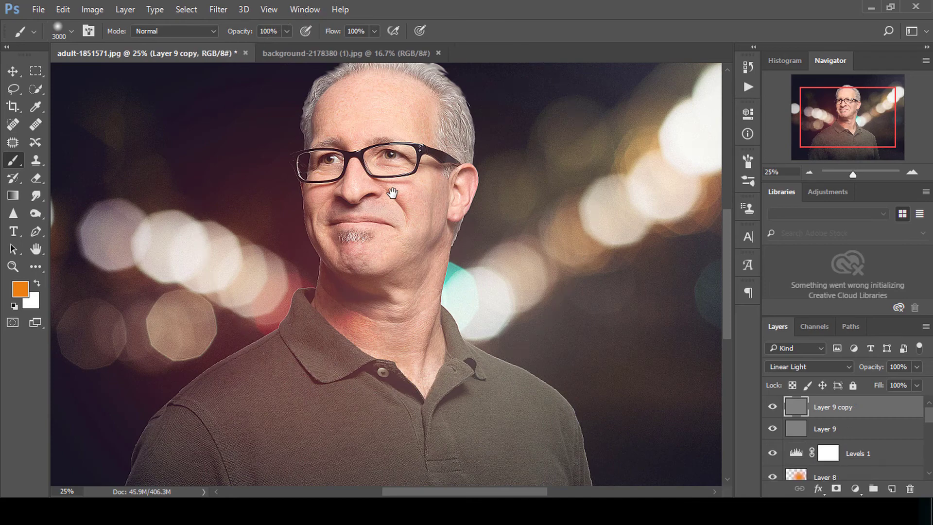
scroll(375, 177, up, 1)
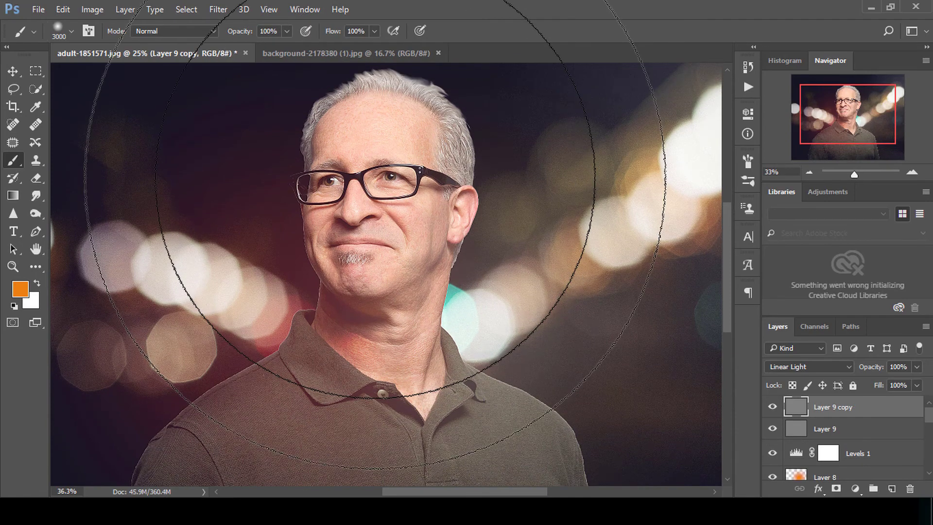
scroll(374, 178, up, 1)
scroll(375, 178, up, 1)
scroll(379, 174, up, 1)
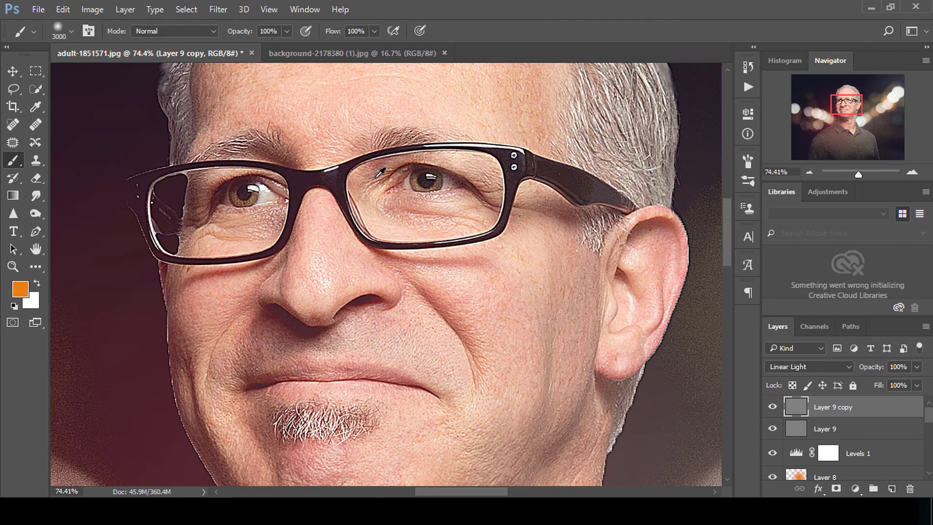
scroll(380, 172, down, 1)
scroll(380, 175, down, 1)
- Hide Layer 9 copy to compare the portrait with and without sharpening, then fit the image on screen
key(v)
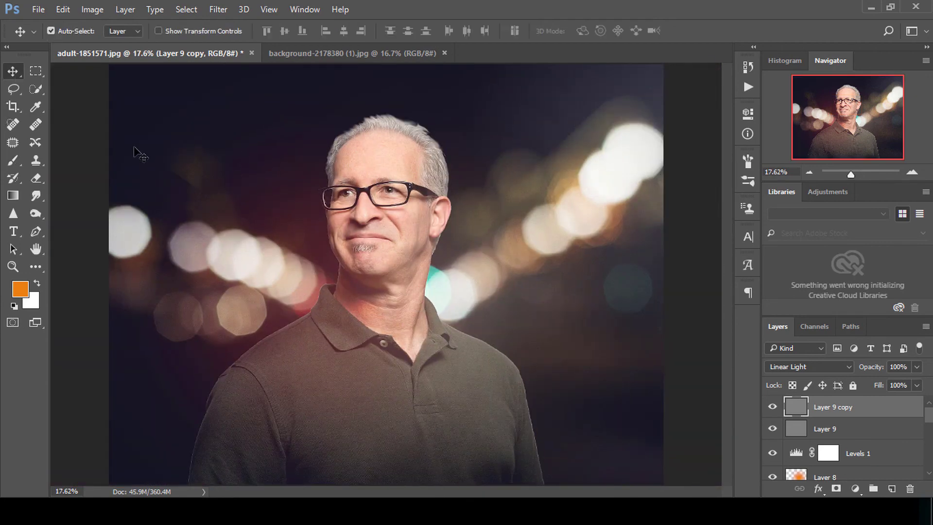
key(ctrl+plus)
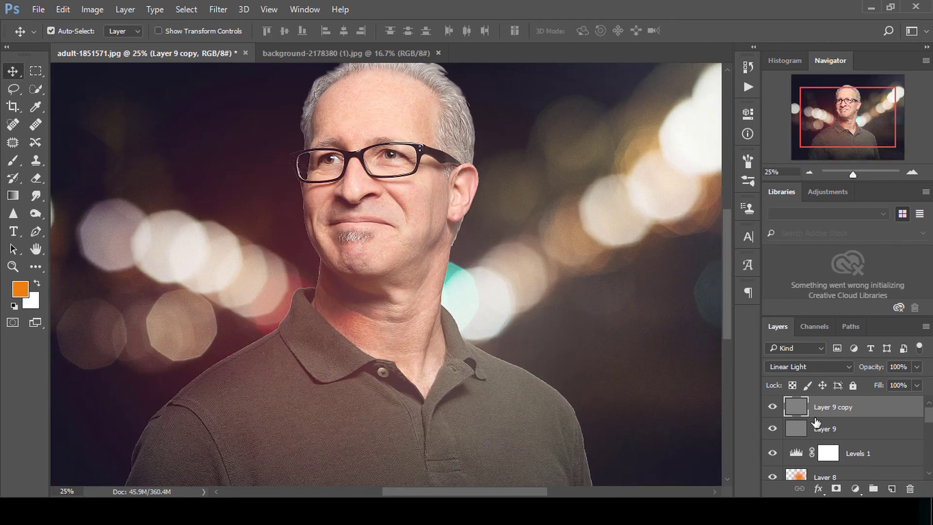
click(772, 411)
key(ctrl+0)
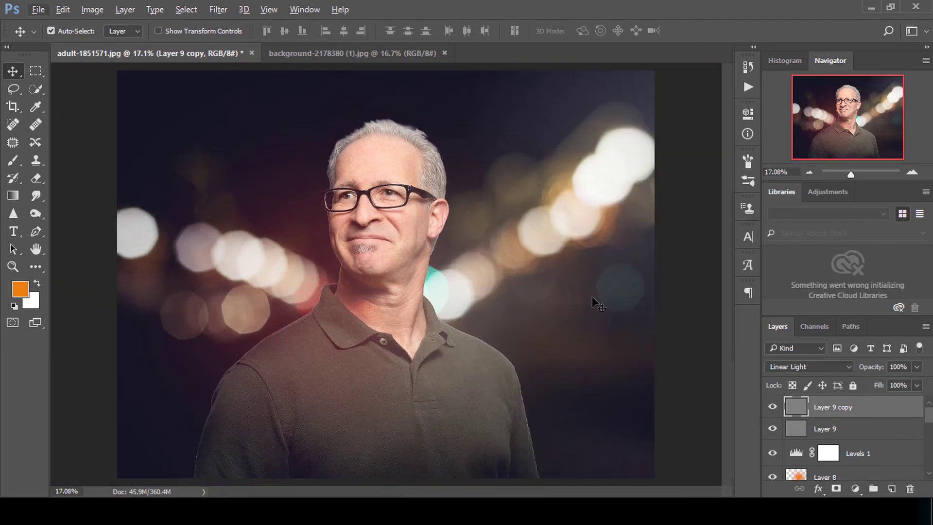
- Add a new layer and paint a bright green glow over the neck and shoulder
click(892, 488)
click(14, 159)
click(20, 290)
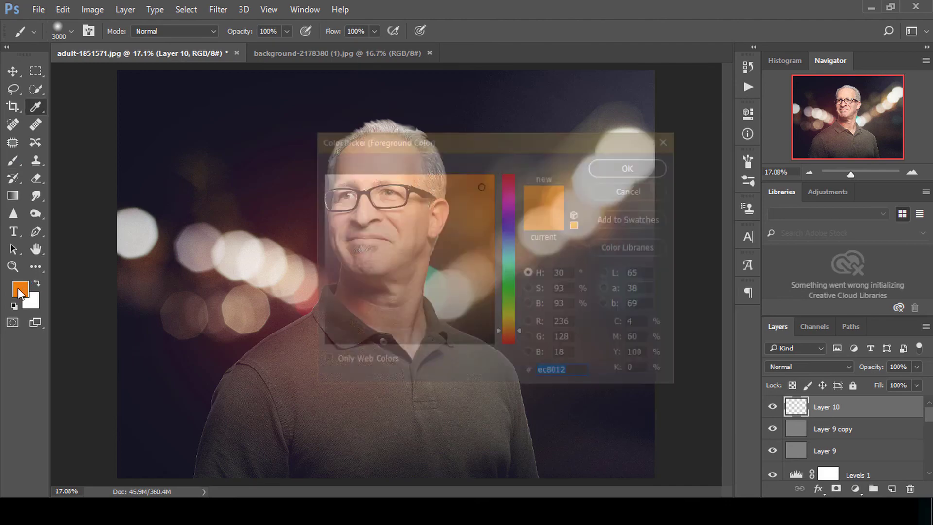
click(509, 296)
click(460, 214)
key(Return)
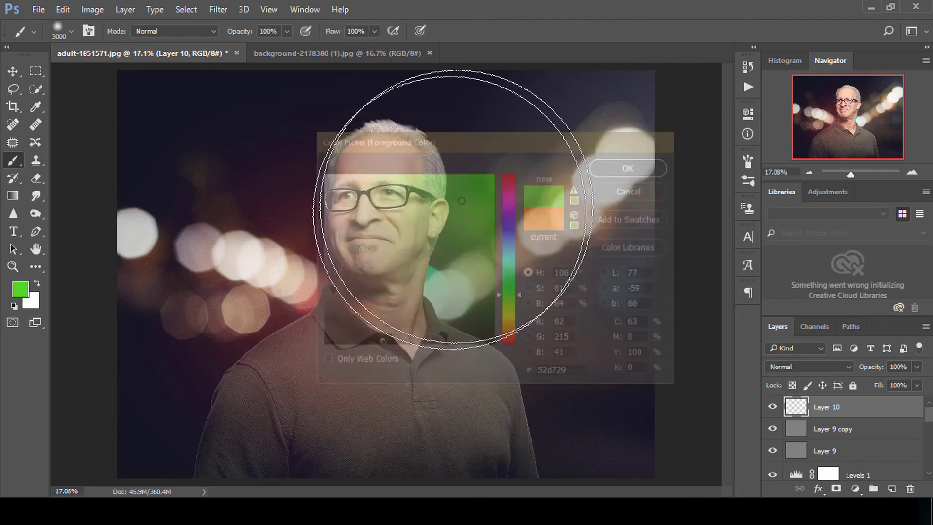
key(bracketleft)
key(bracketleft)
key(bracketleft)
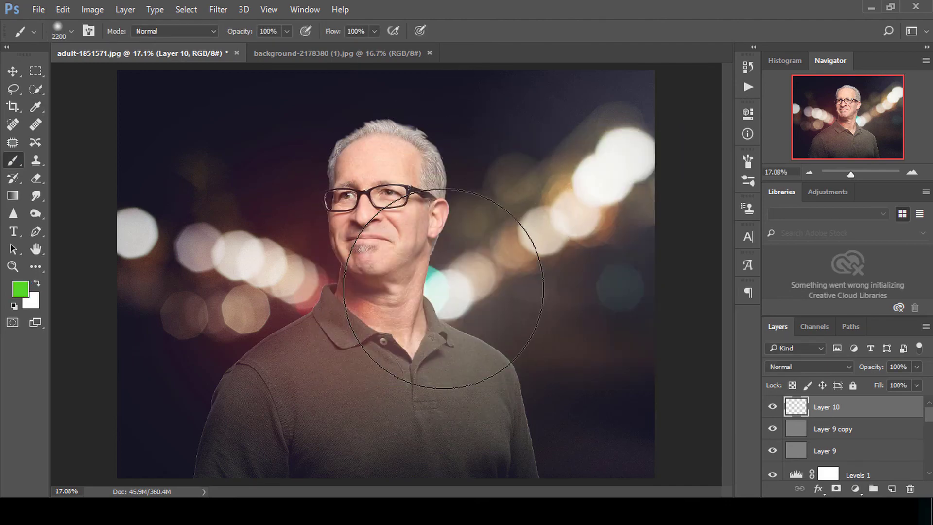
drag(448, 286, 501, 234)
- Try the green glow in Screen mode, enlarged, rotated and moved, then discard it
click(786, 368)
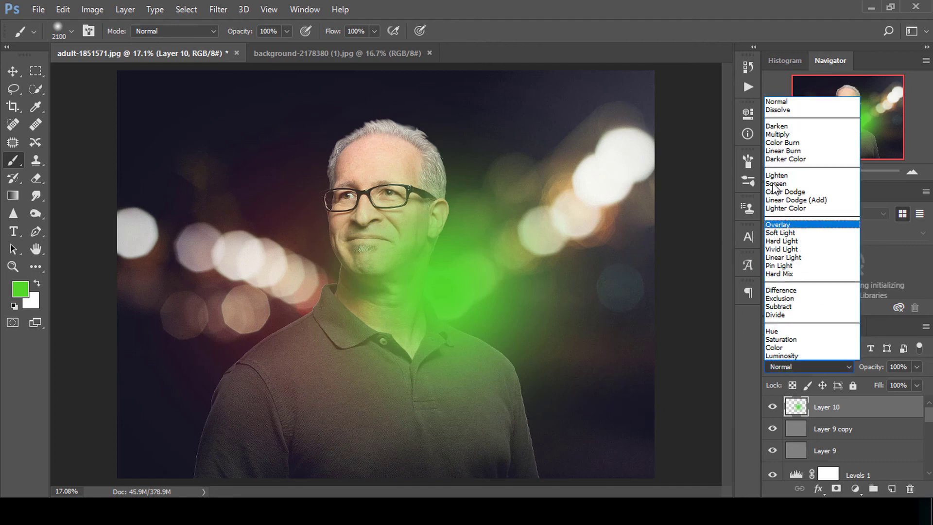
click(776, 183)
key(ctrl+t)
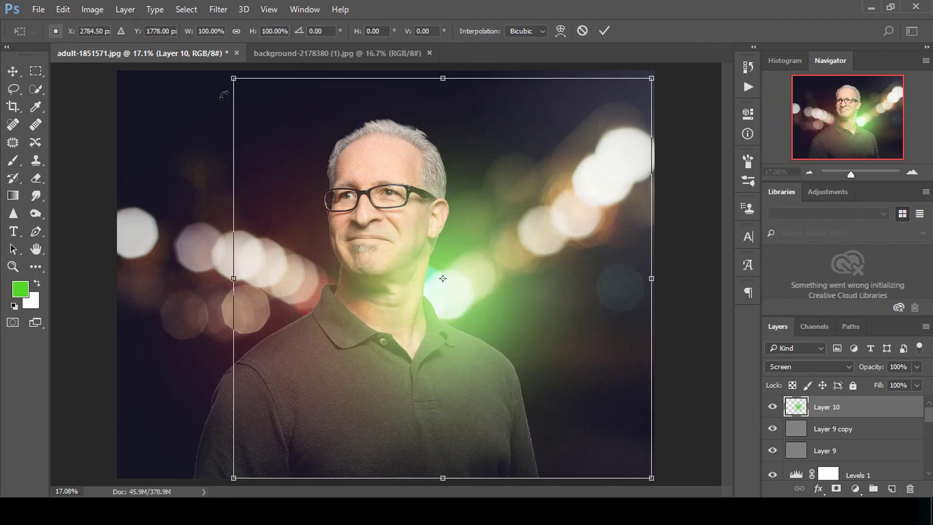
drag(234, 78, 167, 58)
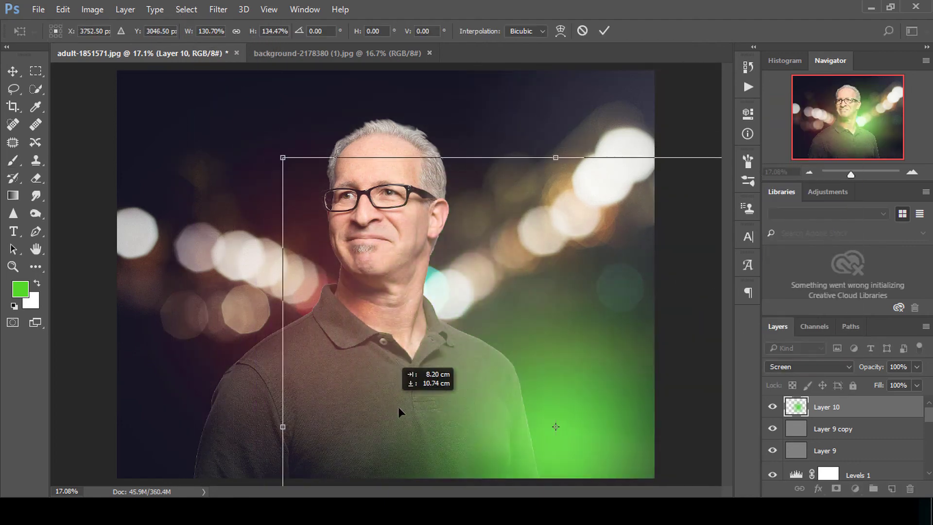
drag(277, 250, 410, 421)
drag(260, 84, 180, 3)
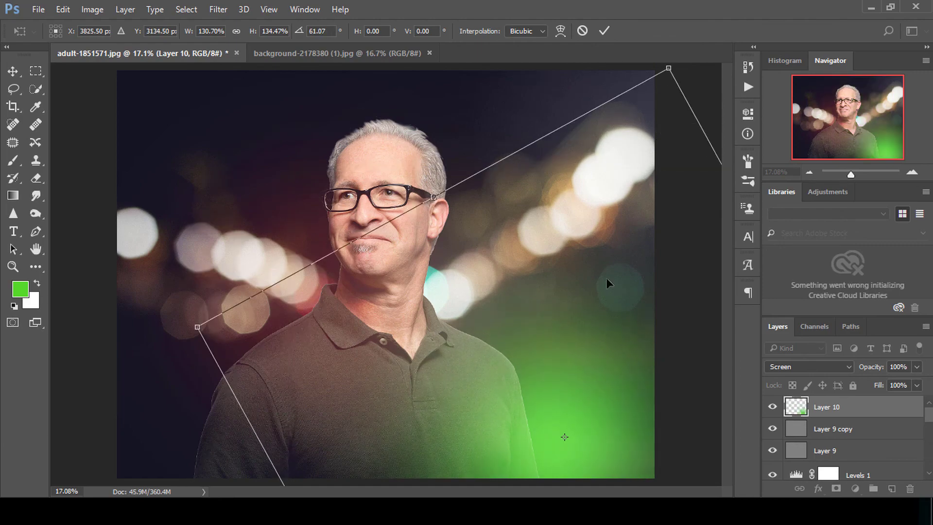
drag(527, 288, 563, 278)
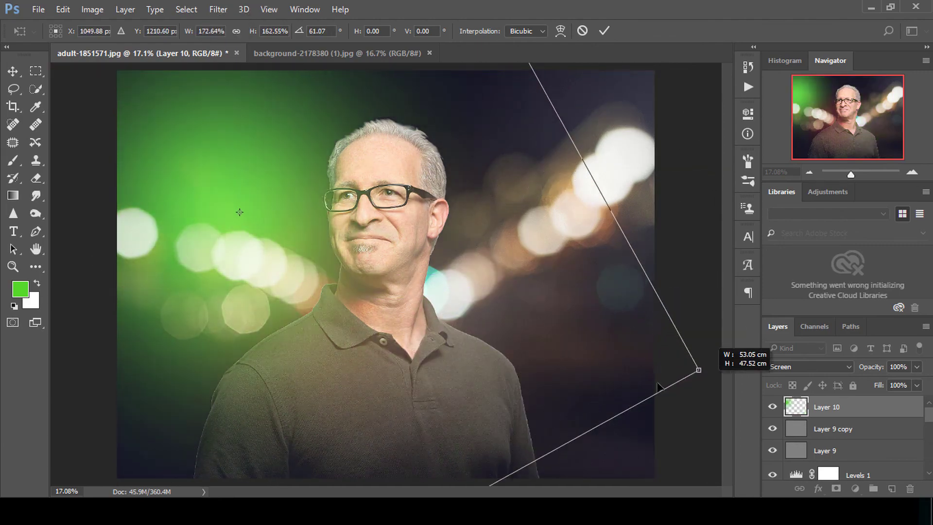
mouse_move(366, 305)
mouse_down()
mouse_move(218, 379)
mouse_move(240, 313)
mouse_move(323, 365)
mouse_move(339, 364)
mouse_up()
key(b)
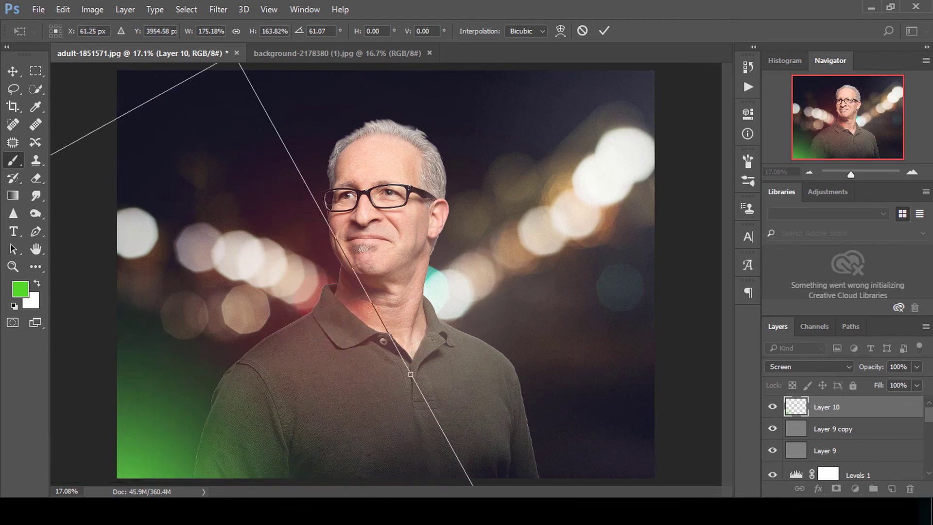
key(Return)
key(ctrl+alt+z)
key(ctrl+alt+z)
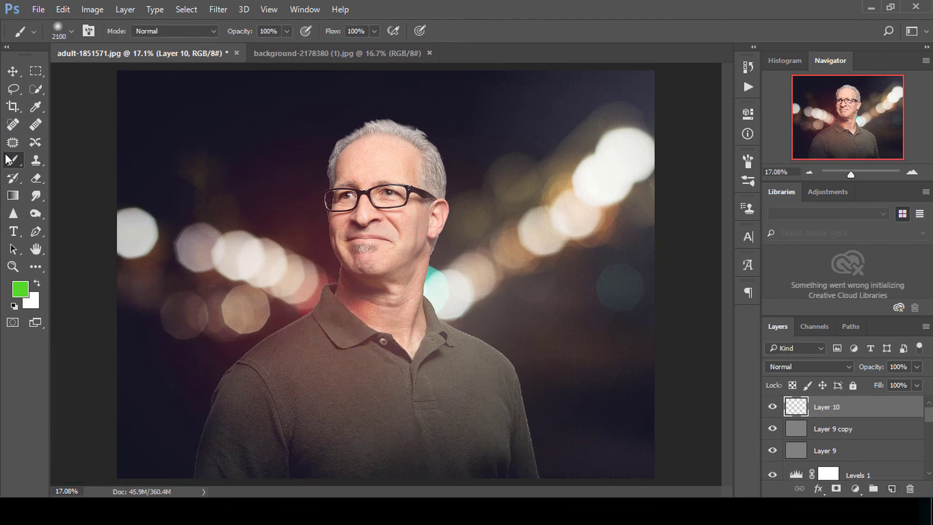
- Load the cloud-shaped 430 brush tip in white (ffffff) at a much larger size
click(89, 31)
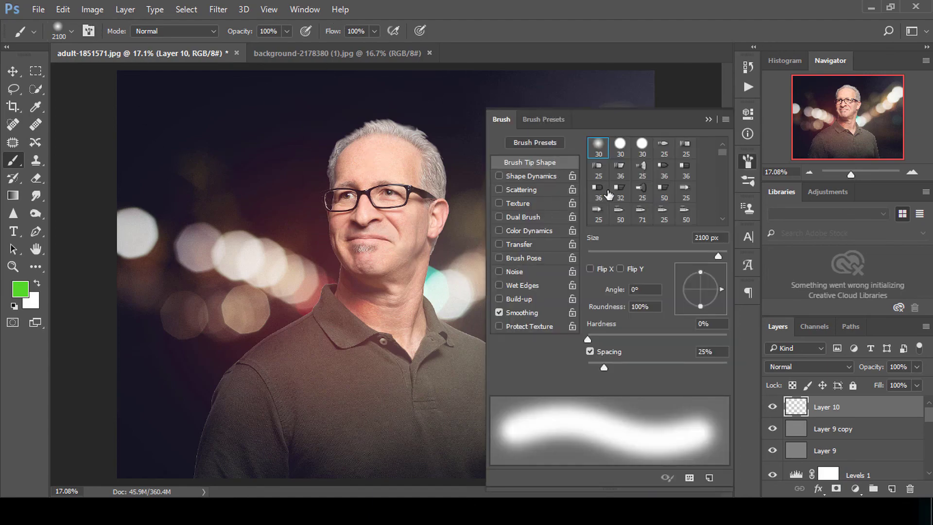
scroll(610, 193, down, 2)
scroll(610, 194, down, 2)
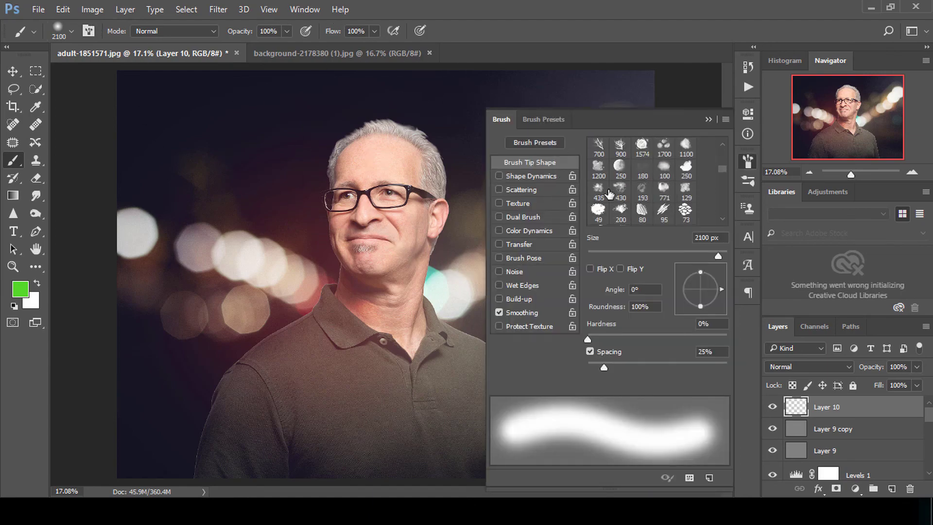
scroll(610, 194, down, 1)
click(615, 177)
click(20, 289)
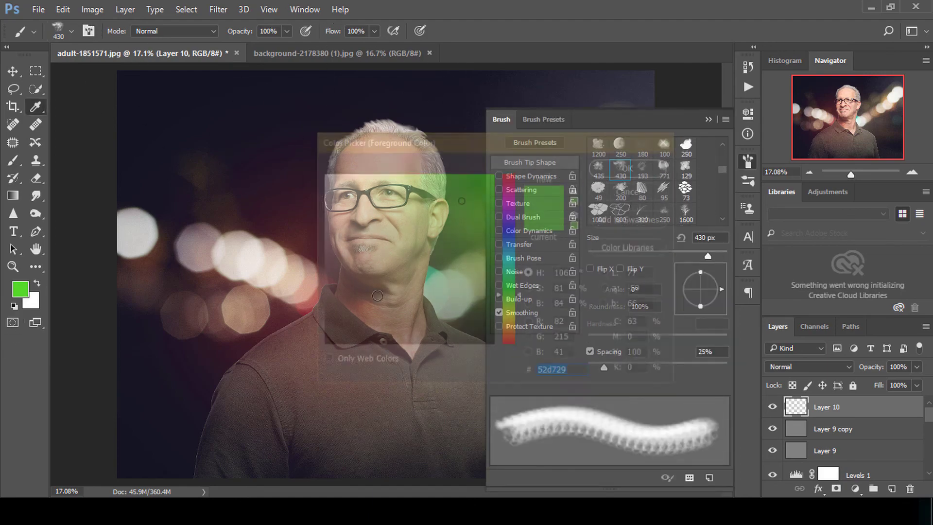
text(ffffff)
key(Return)
key(bracketright)
key(bracketright)
key(bracketright)
key(bracketright)
key(bracketright)
key(bracketright)
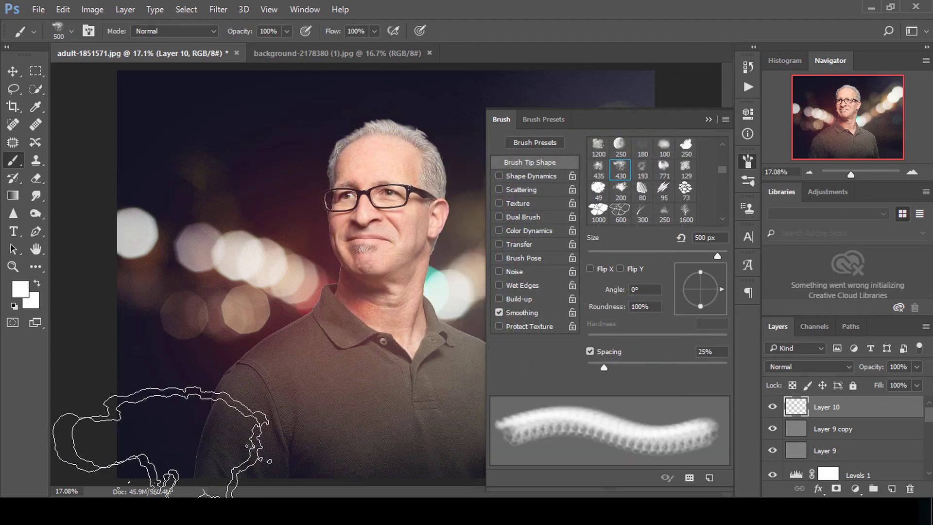
key(bracketright)
key(bracketright)
key(bracketright)
key(bracketright)
key(bracketright)
key(bracketright)
- Stamp white smoke along the bottom left and bottom right of the portrait
click(185, 418)
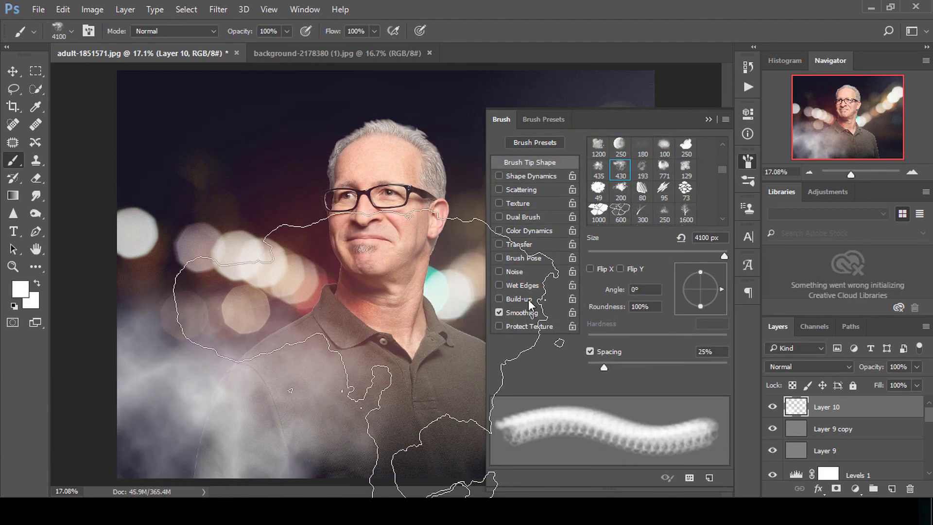
click(709, 120)
key(ctrl+z)
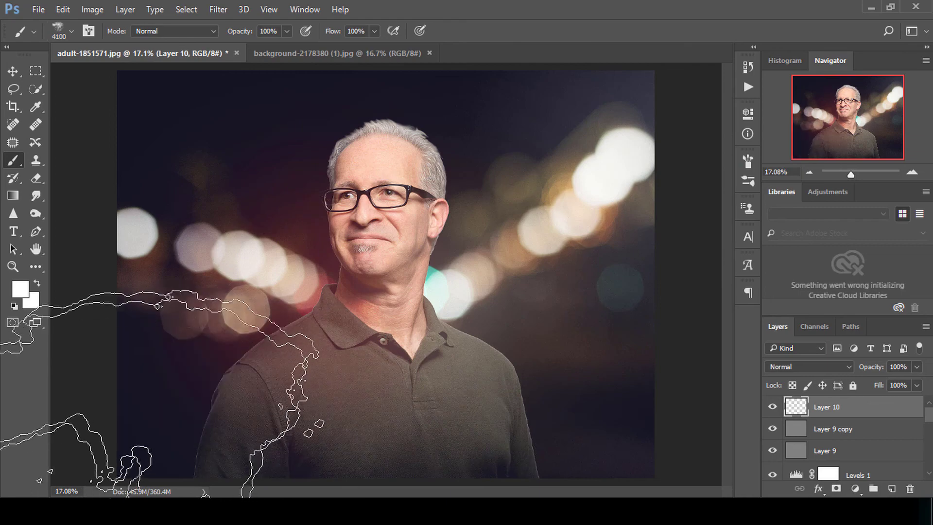
scroll(238, 418, down, 3)
click(260, 418)
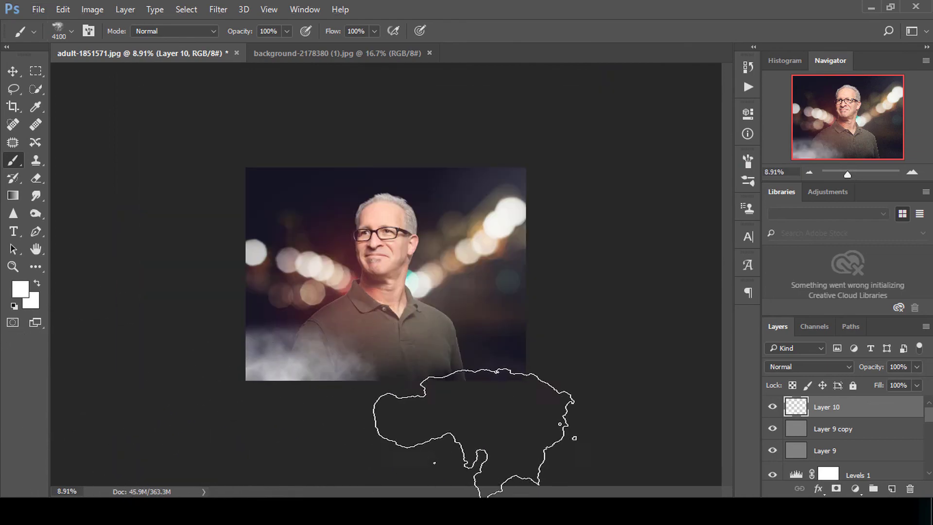
click(500, 418)
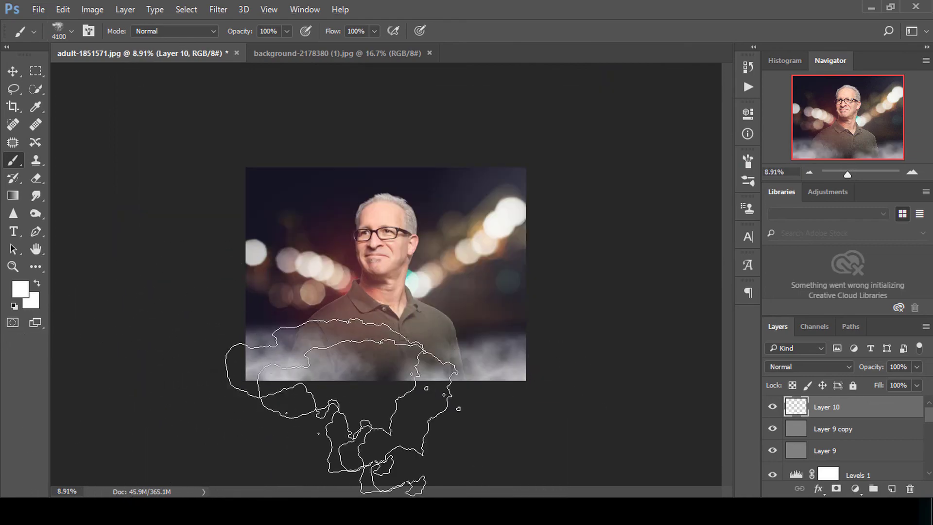
key(bracketright)
key(bracketright)
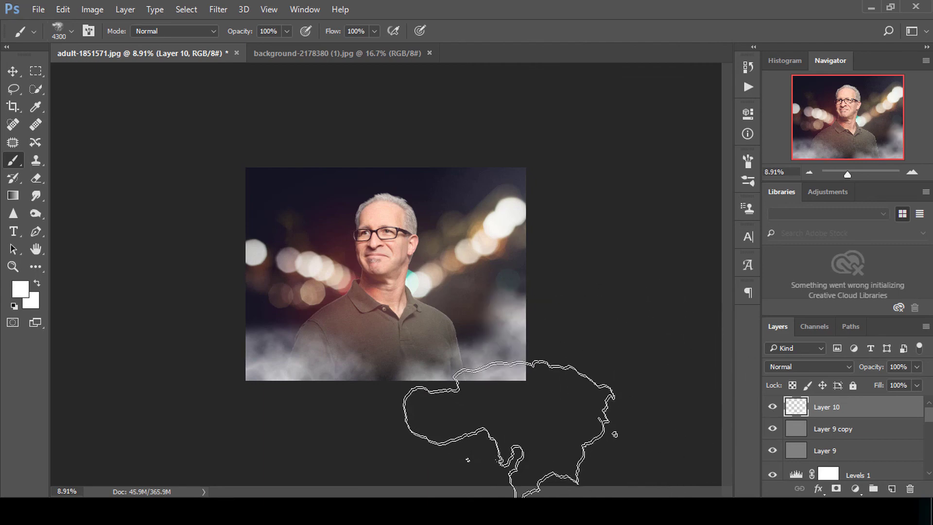
scroll(535, 284, up, 3)
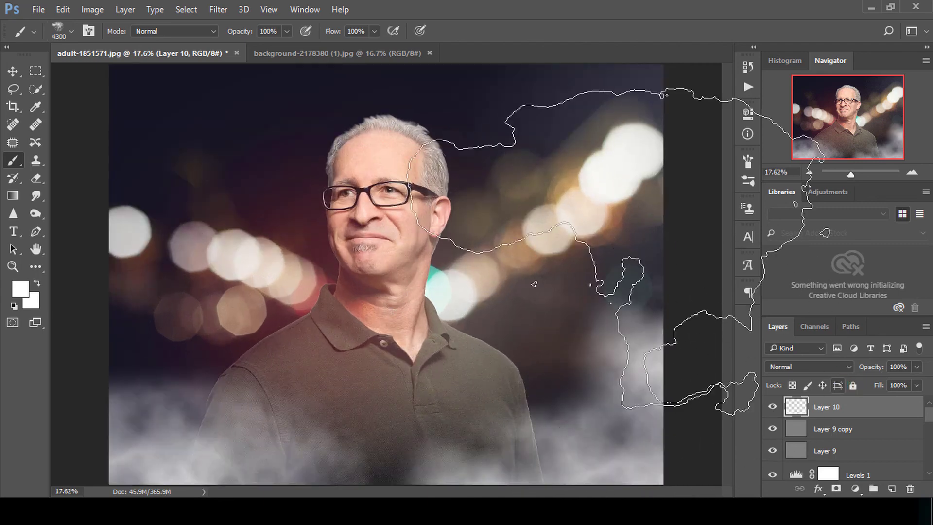
- Apply a heavy Gaussian Blur, radius about 240, to the white fog
click(227, 9)
click(419, 211)
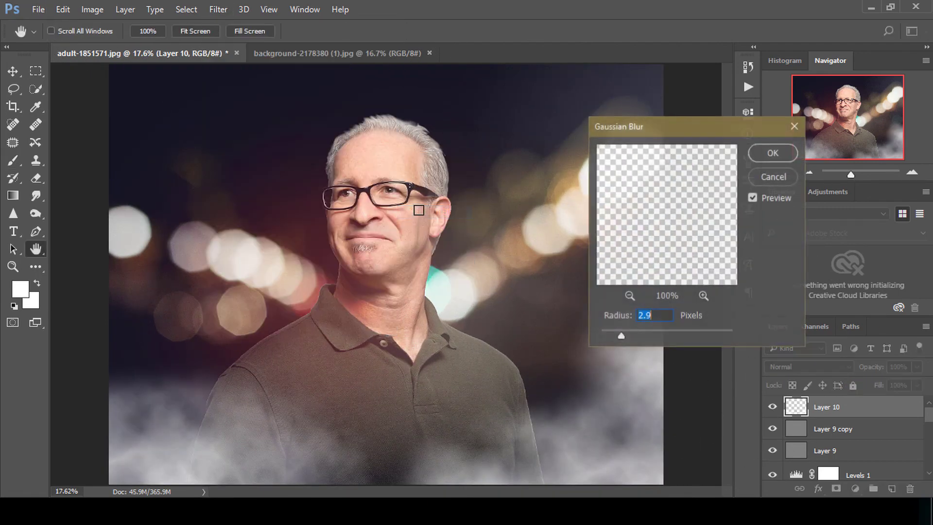
drag(622, 336, 711, 332)
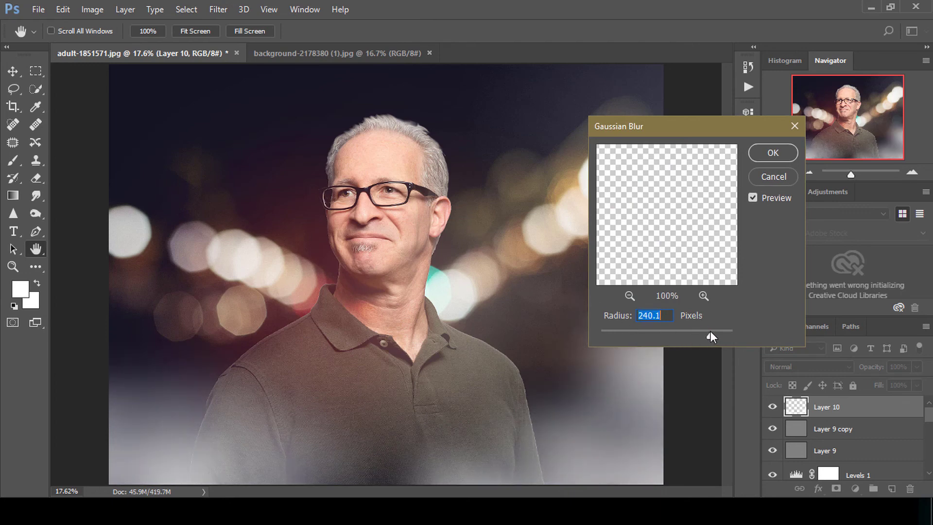
click(771, 153)
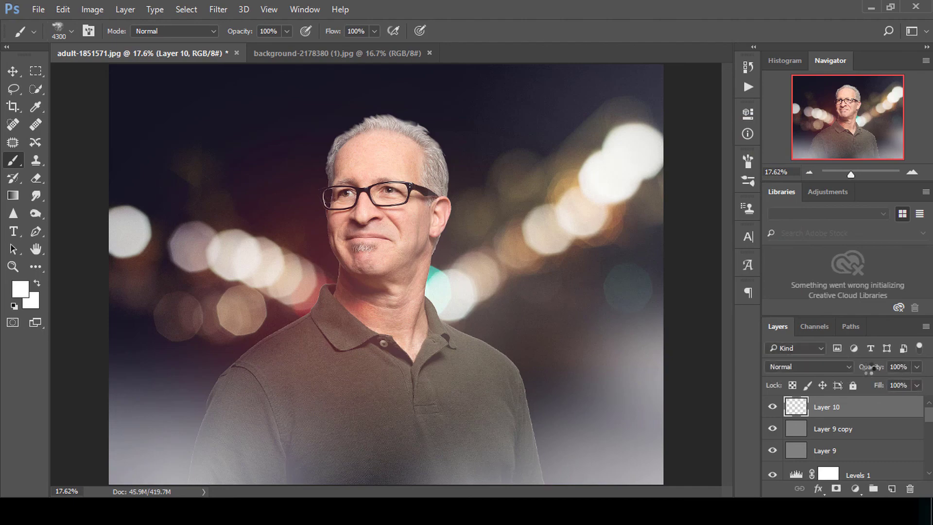